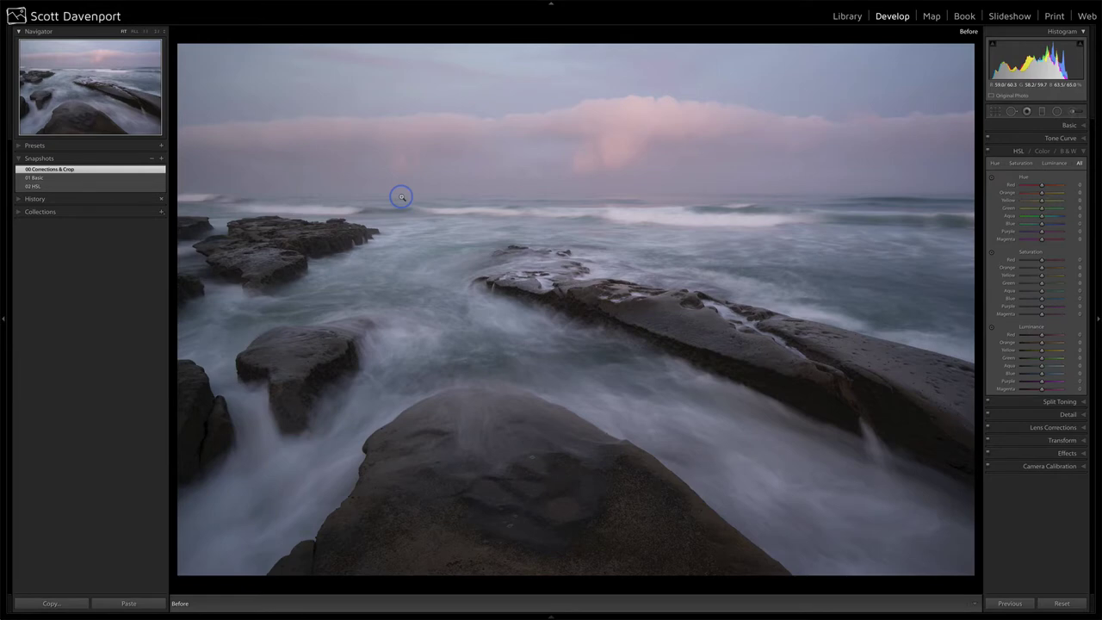
- Leave the Before view and apply the 01 Basic snapshot, showing its Basic panel tone settings
key(backslash)
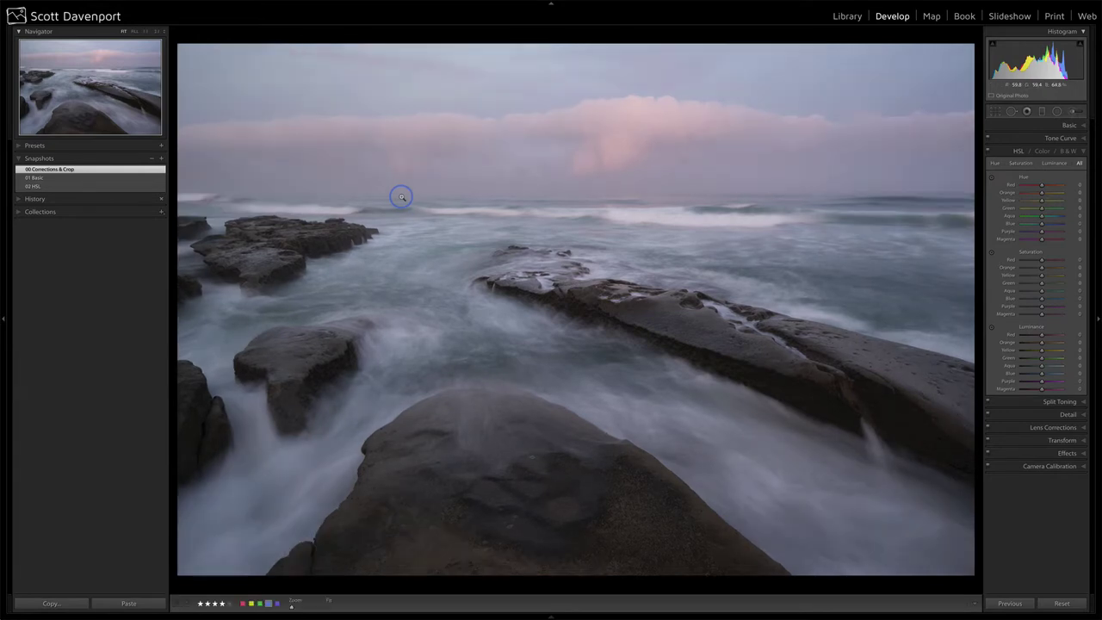
click(90, 170)
click(38, 177)
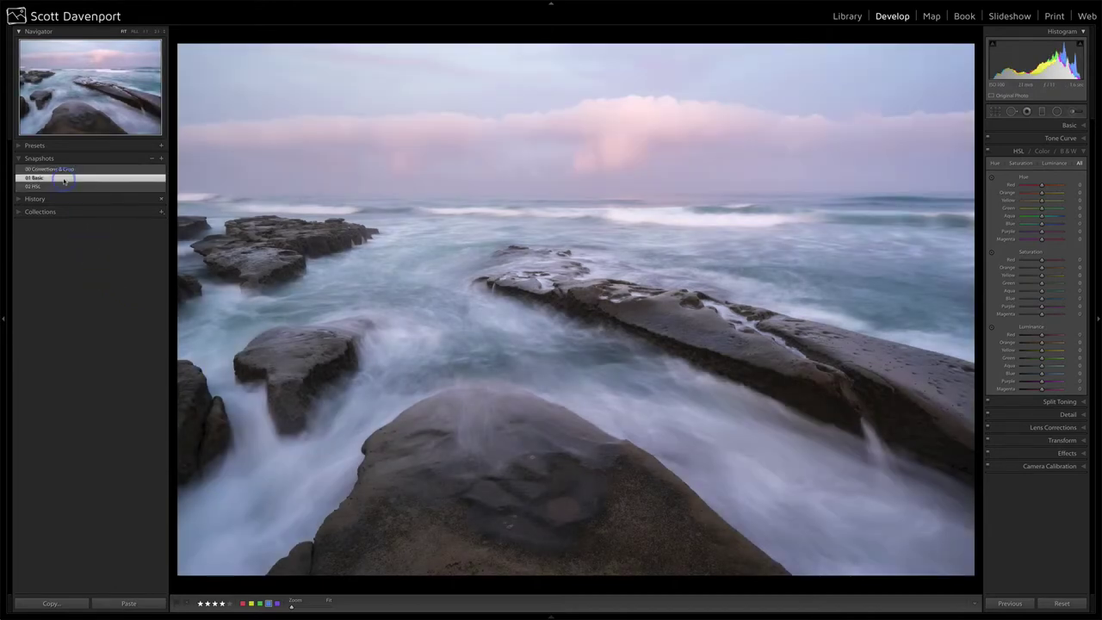
click(1079, 126)
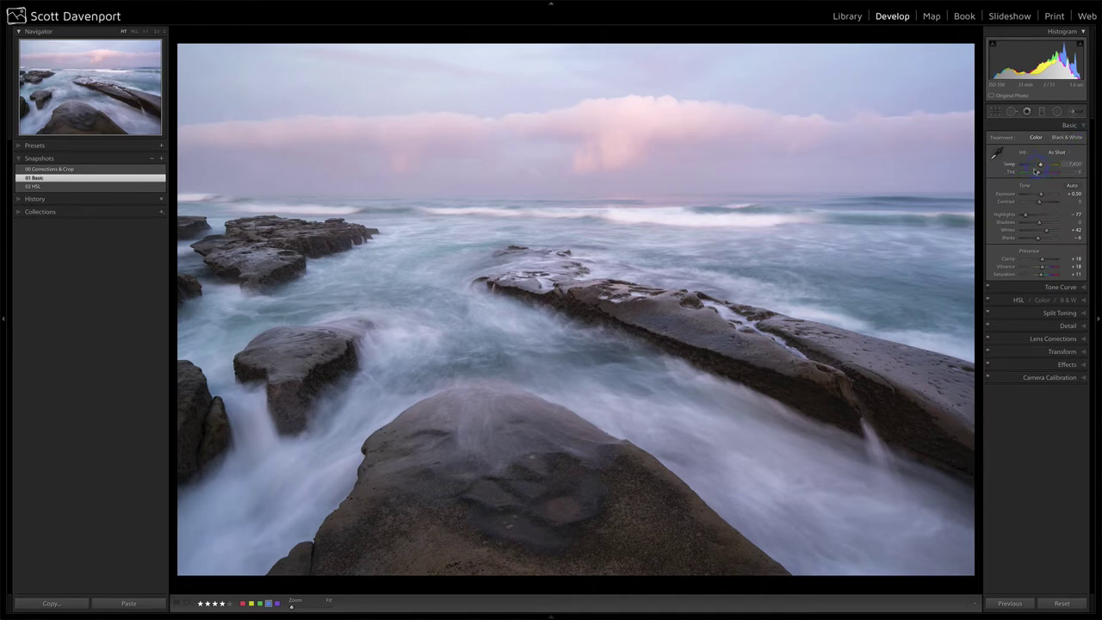
click(1038, 195)
- Set Blacks to −7 while previewing clipping, then reset and restore Presence (Clarity +18, Vibrance +18, Saturation +11)
alt+click(1038, 242)
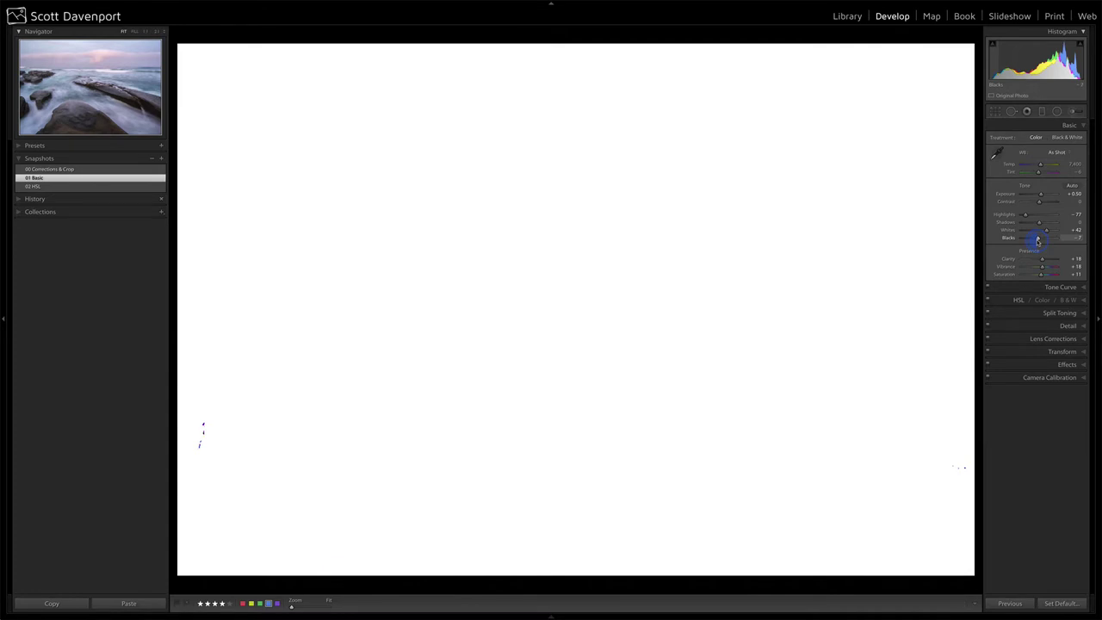
drag(1038, 242, 1038, 242)
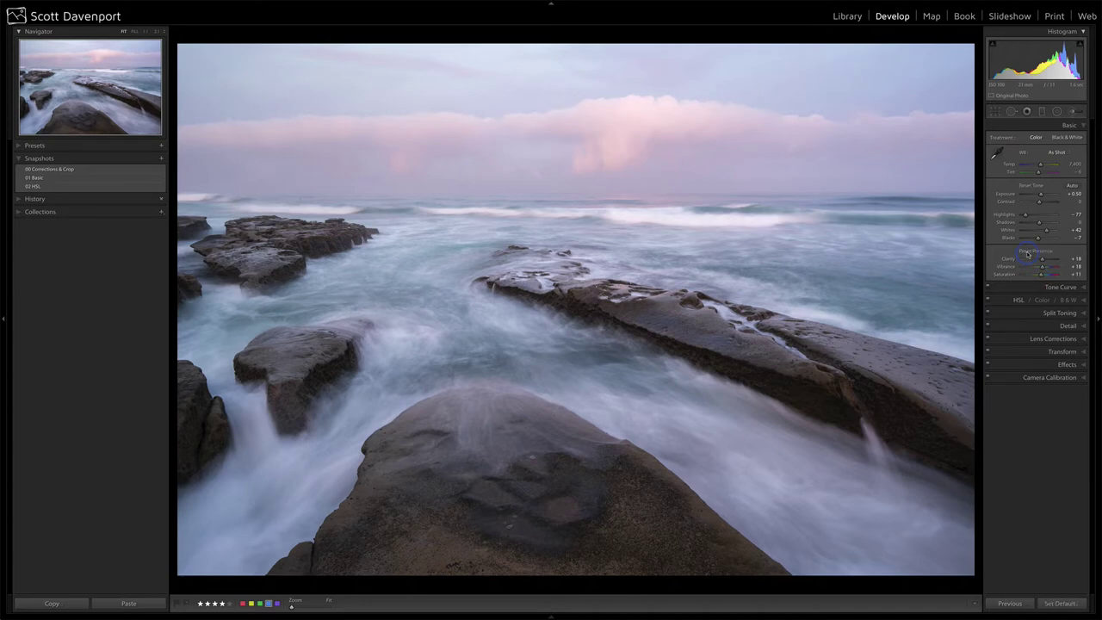
double_click(1027, 251)
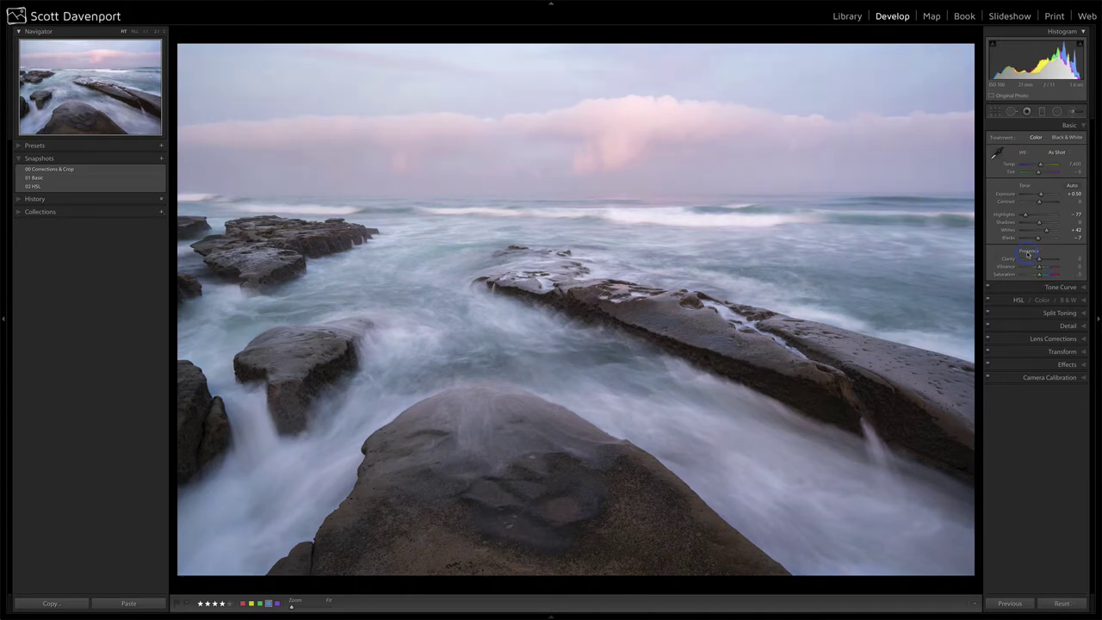
key(ctrl+z)
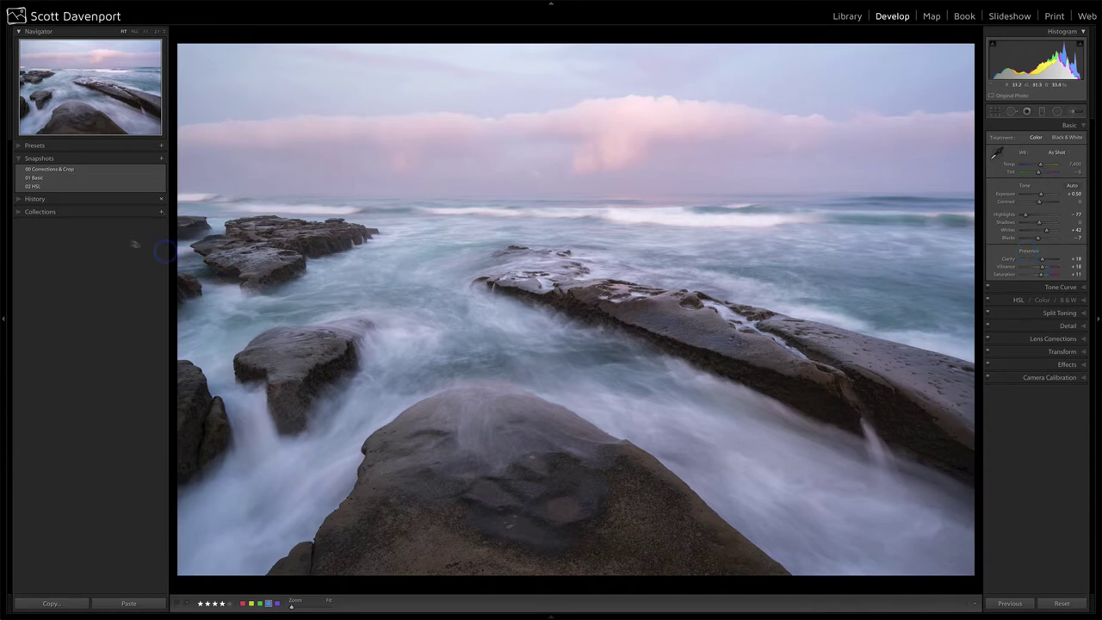
- Apply the 02 HSL snapshot, restore the Blue hue −13 shift, and try targeted Luminance adjustment
click(69, 187)
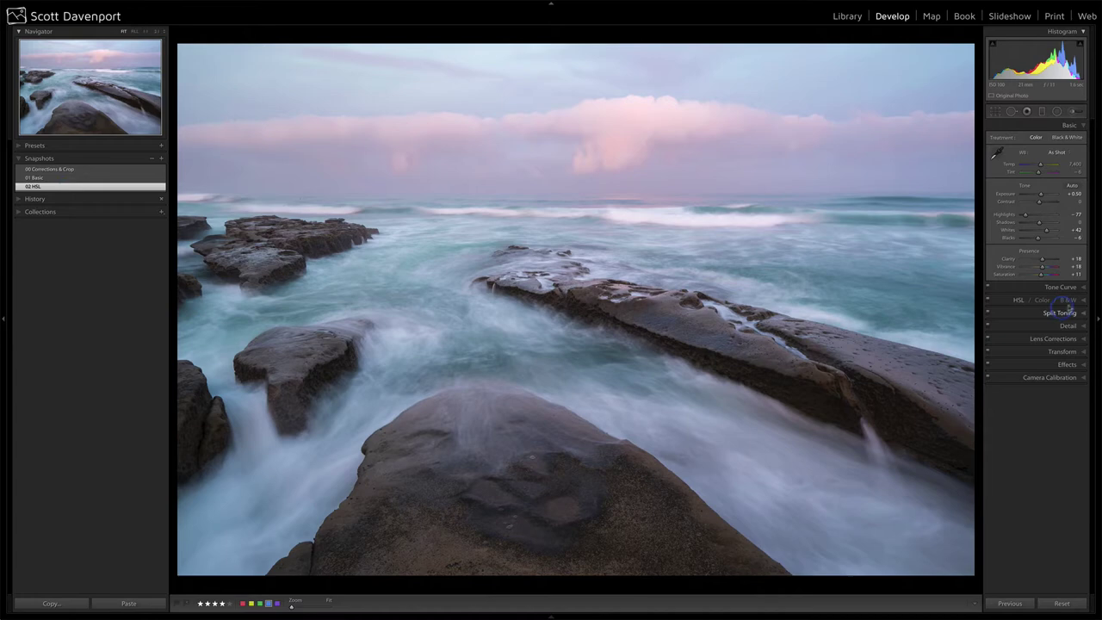
click(1082, 301)
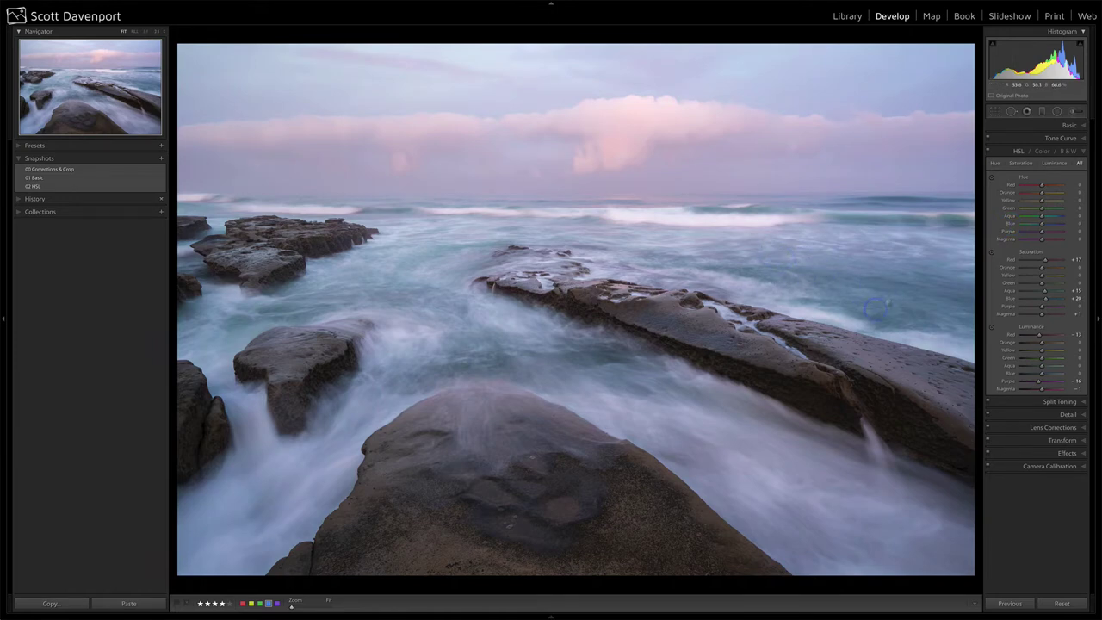
key(ctrl+z)
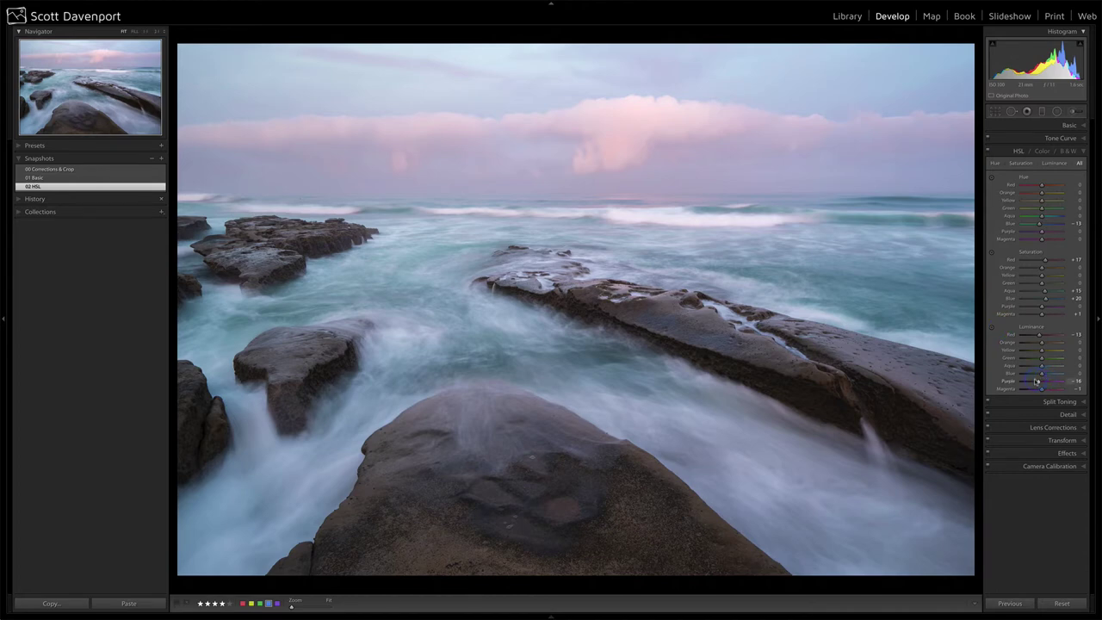
click(991, 330)
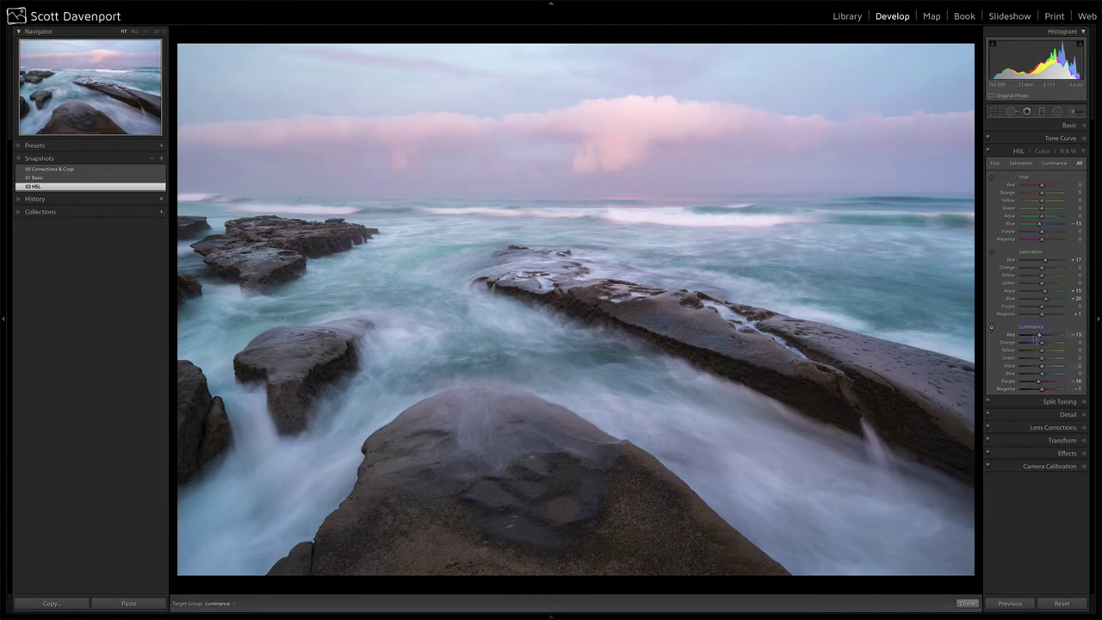
click(992, 329)
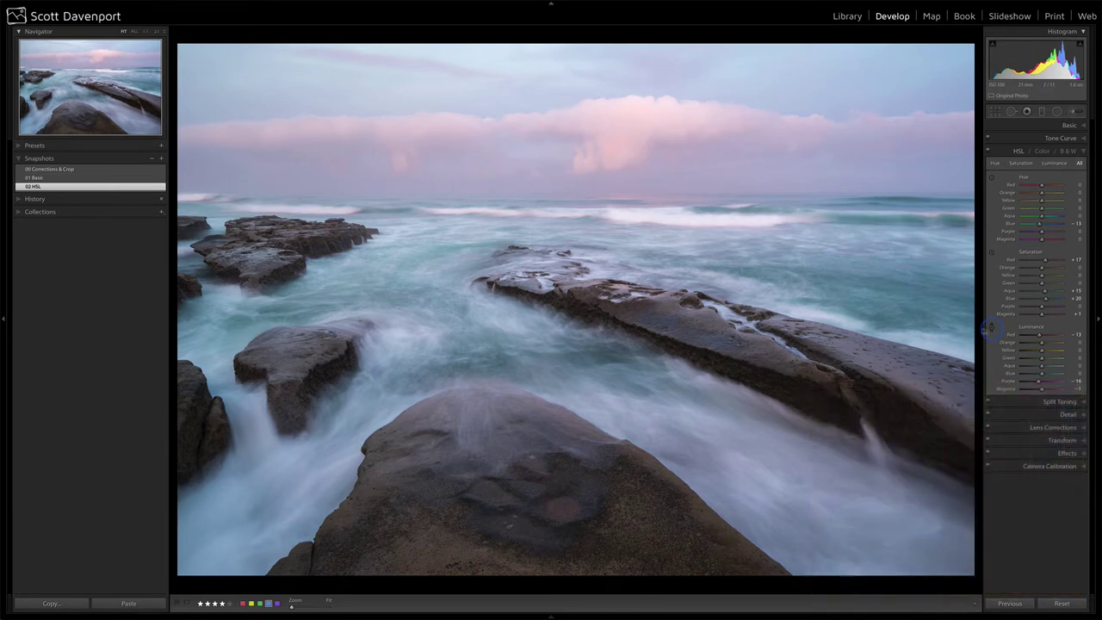
- Send the photo from Lightroom to ON1 Effects 2017 via Edit In
right_click(777, 239)
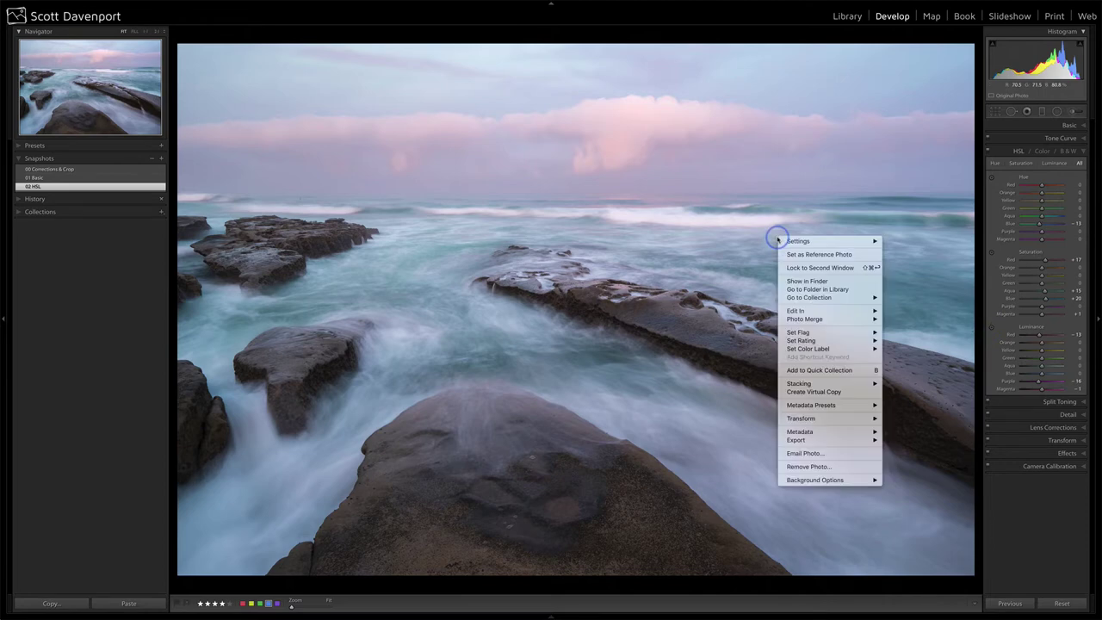
mouse_move(805, 311)
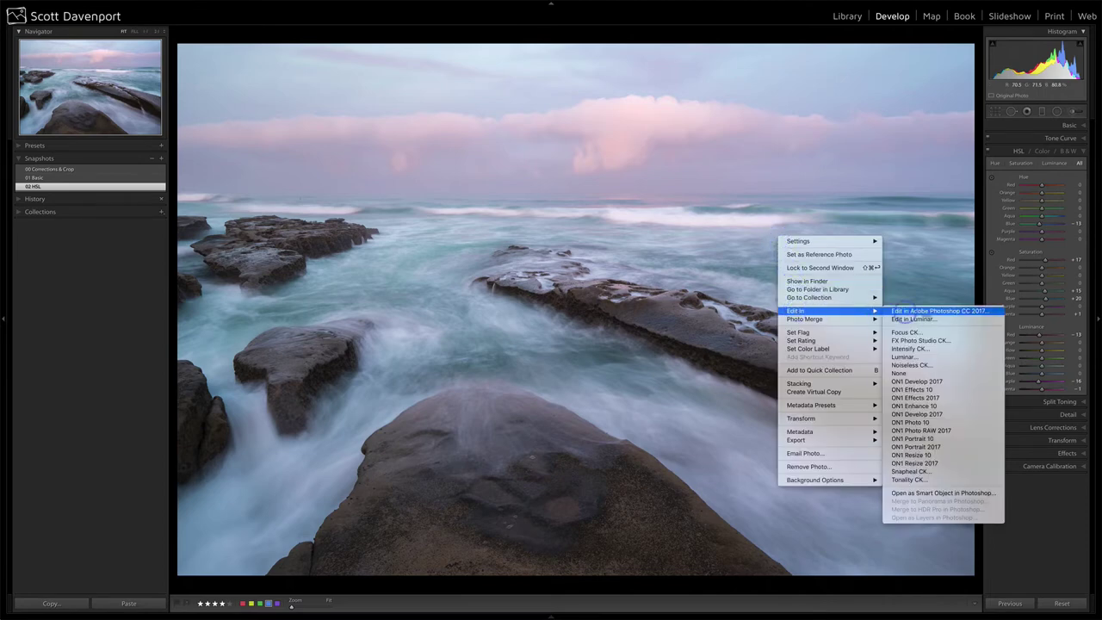
click(936, 398)
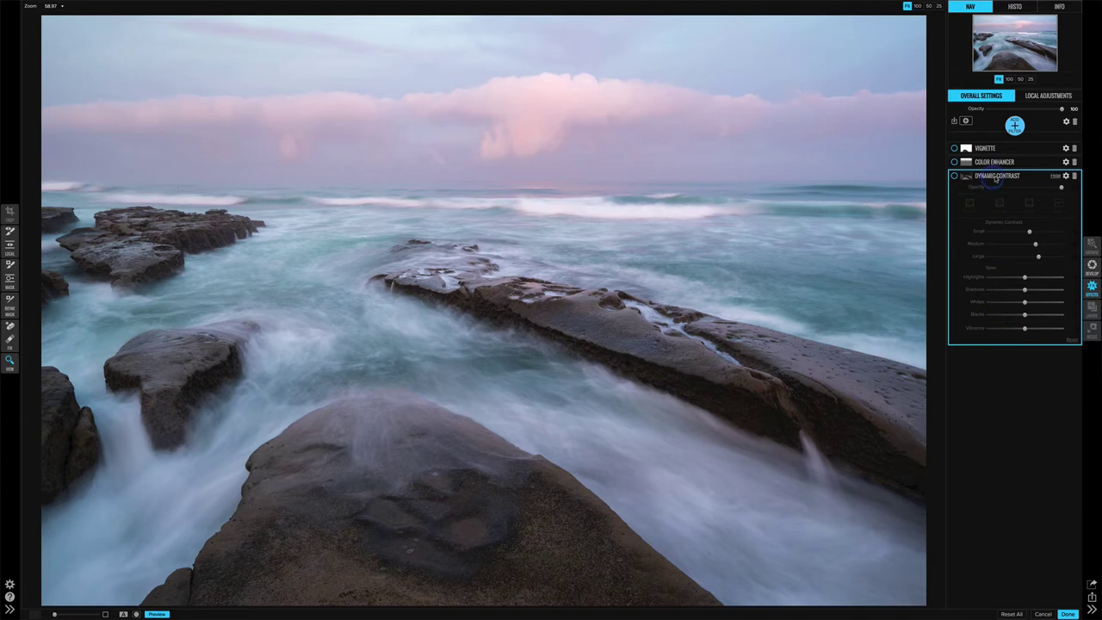
- Turn on Dynamic Contrast (Small 13, Medium 30, Large 38) and preview its greyscale mask
click(953, 176)
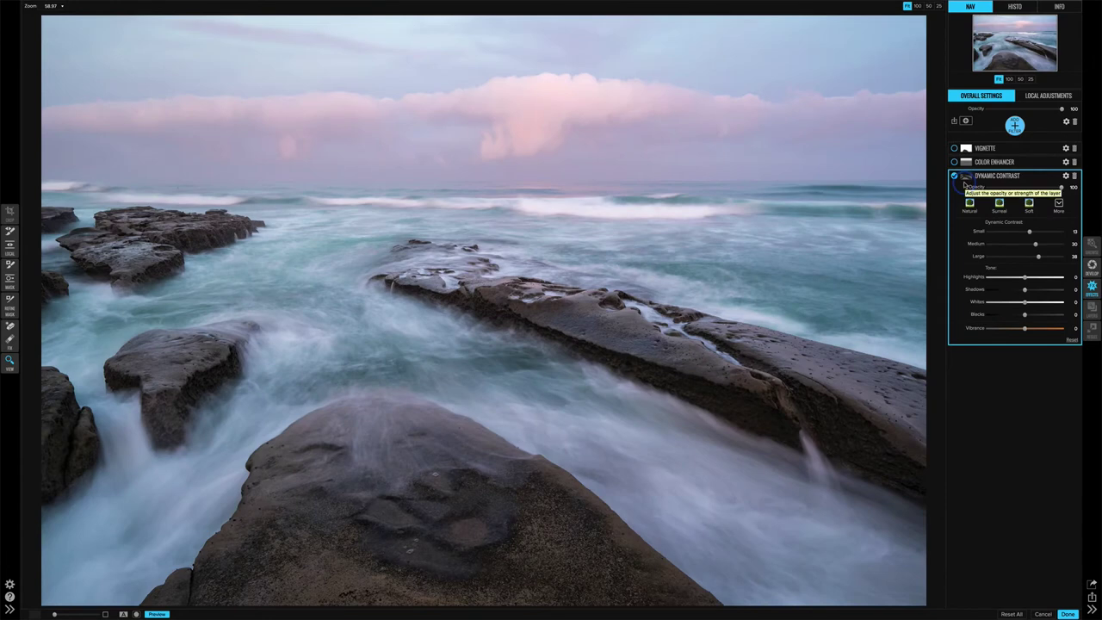
key(ctrl+m)
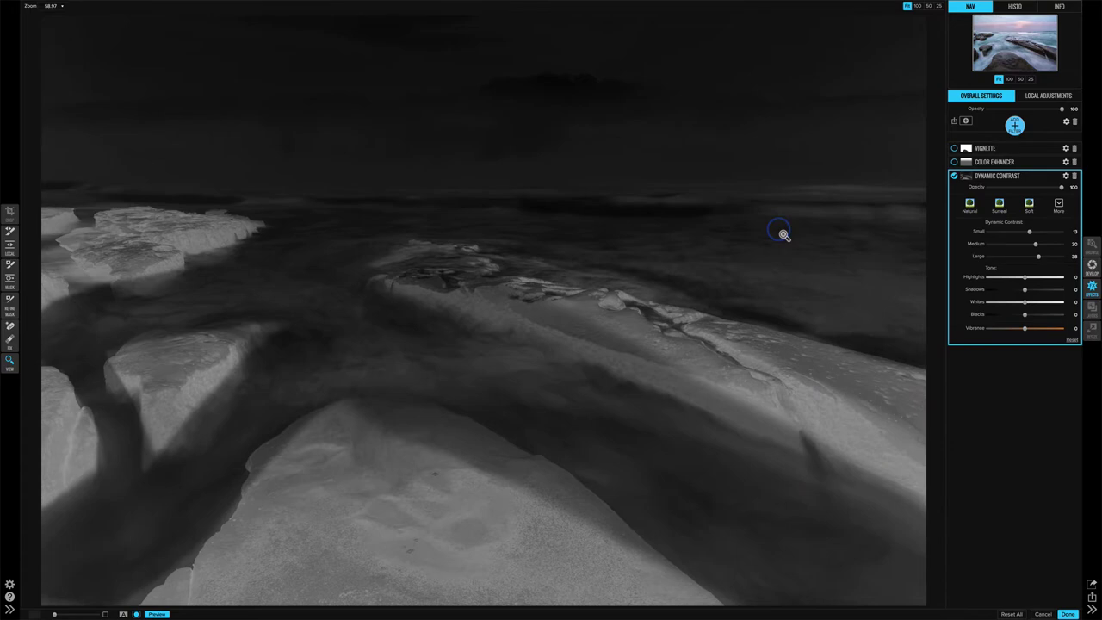
key(super+m)
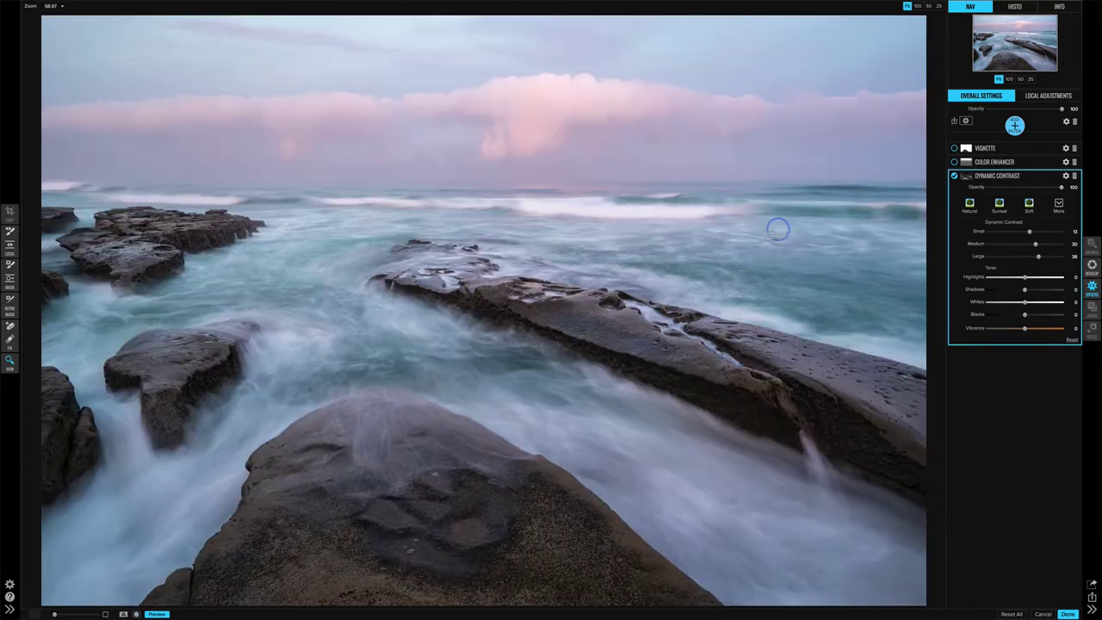
- Copy the Dynamic Contrast mask from the Mask menu
mouse_move(163, 4)
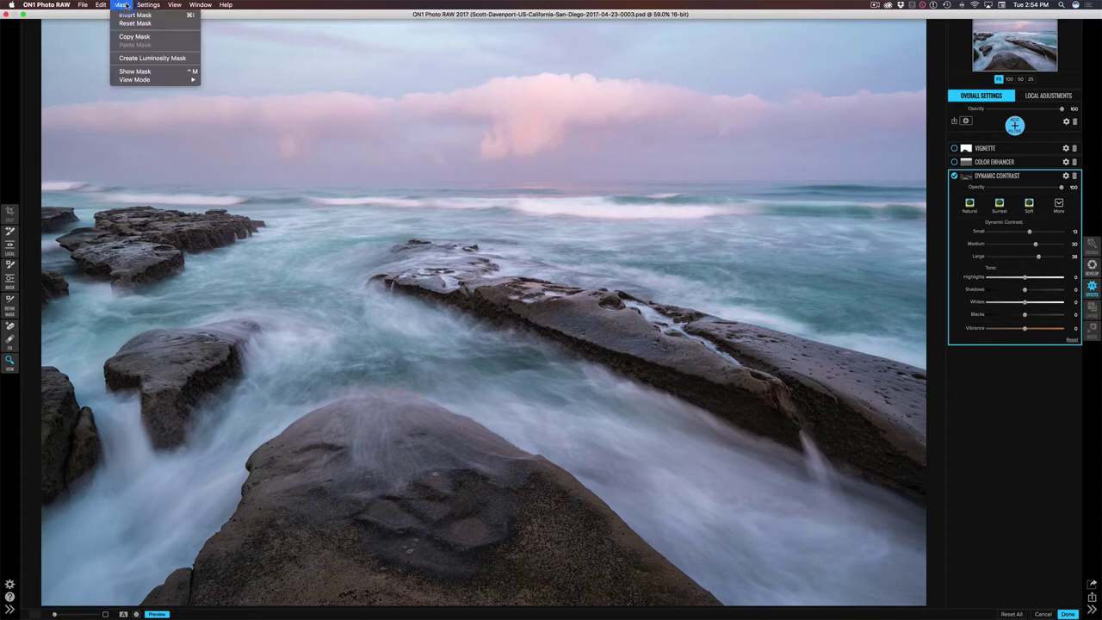
click(122, 6)
click(129, 36)
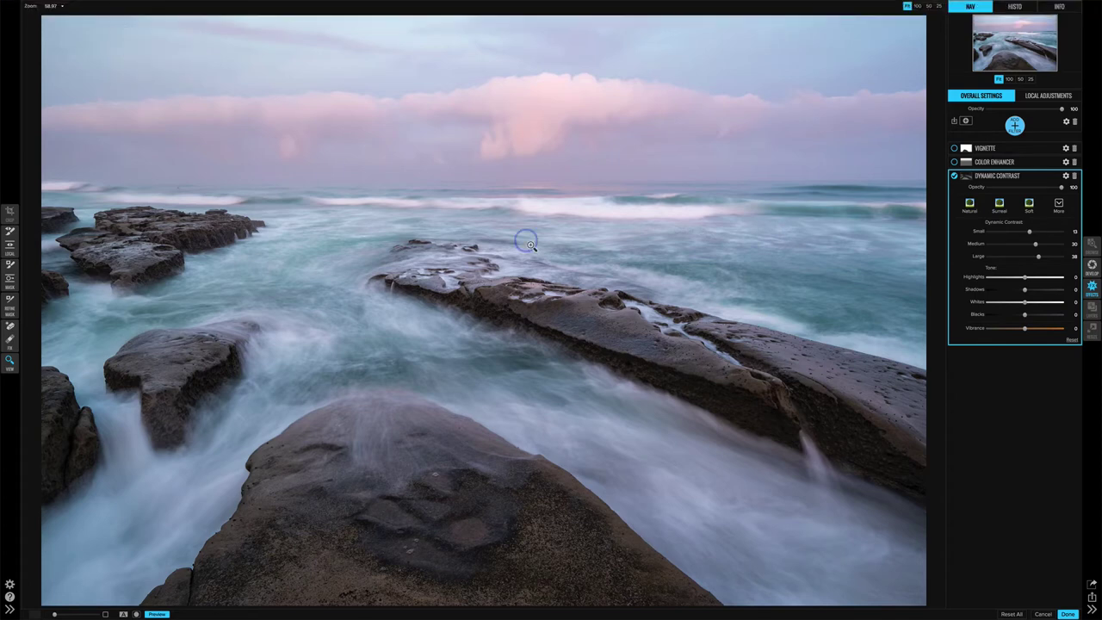
- Reset the Dynamic Contrast mask and apply the Natural preset (Medium 15, Large 20)
click(965, 176)
click(1002, 202)
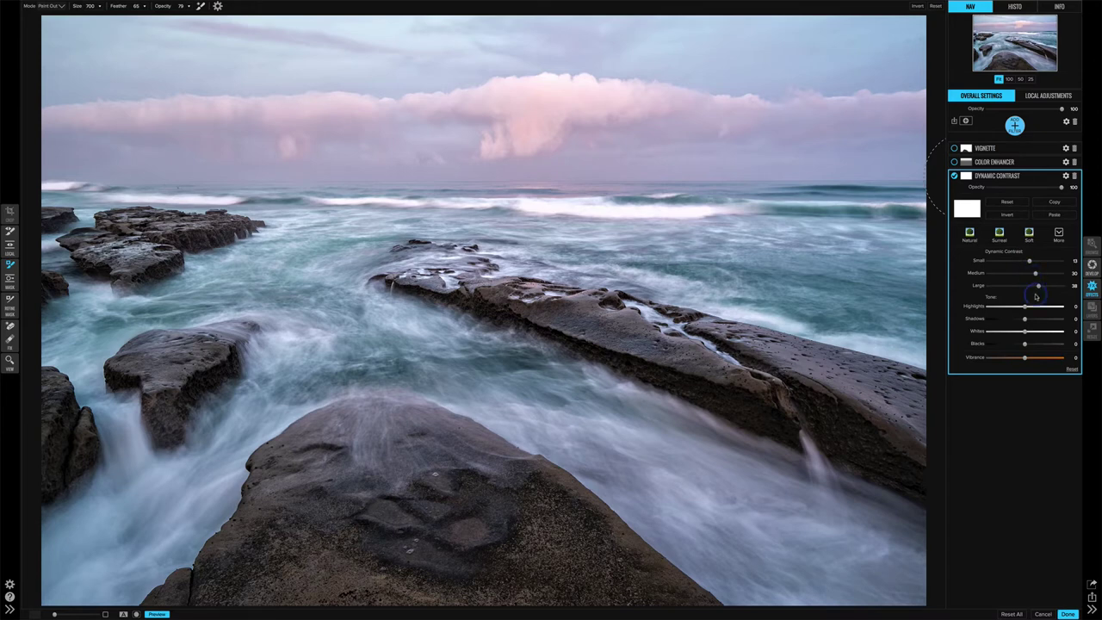
click(969, 233)
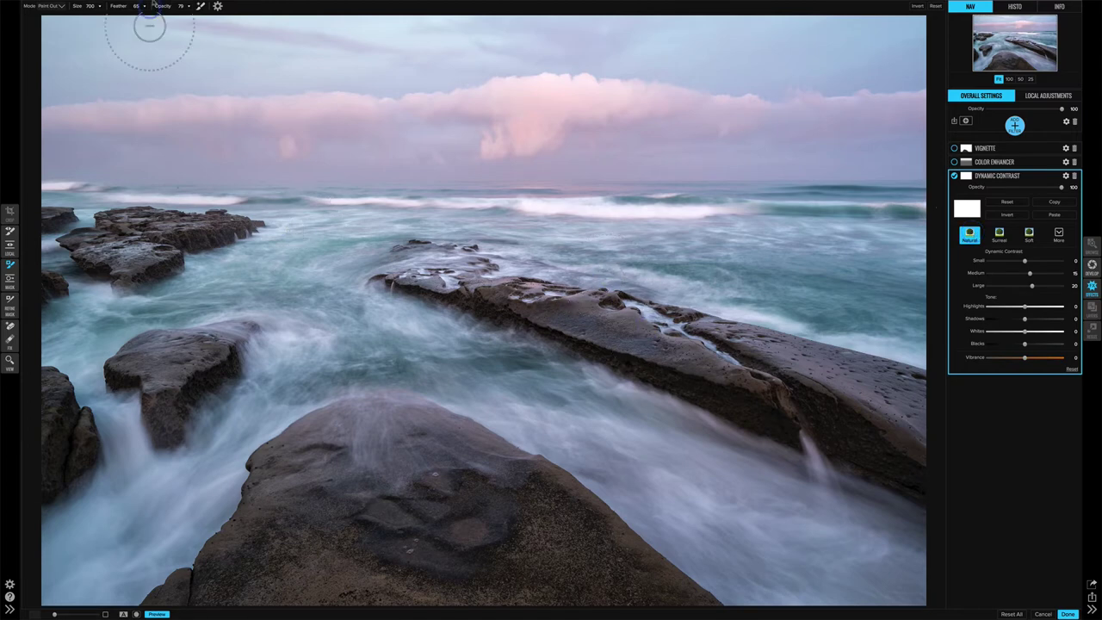
- Create a luminosity mask for the Dynamic Contrast layer
mouse_move(153, 5)
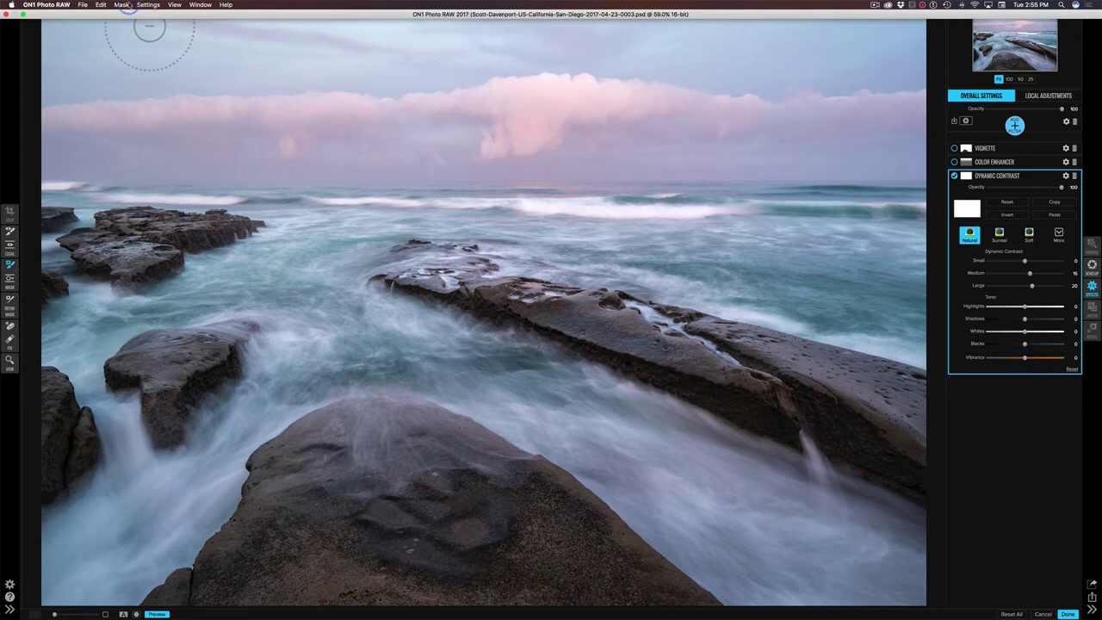
click(127, 5)
click(129, 59)
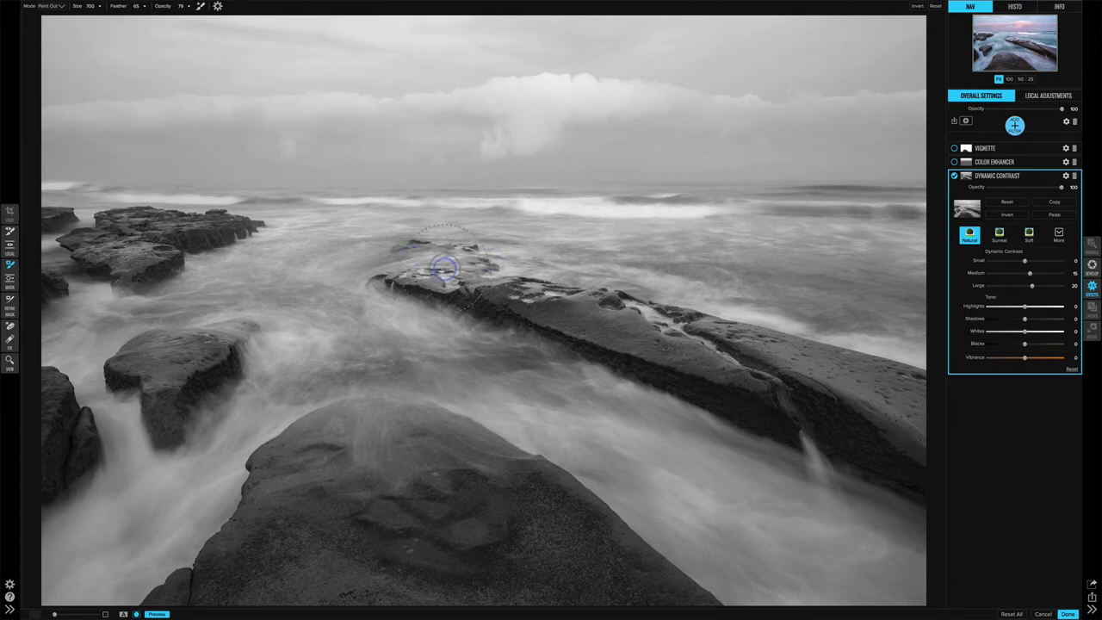
- Compare Dynamic Contrast on and off, then invert its luminosity mask
key(ctrl+m)
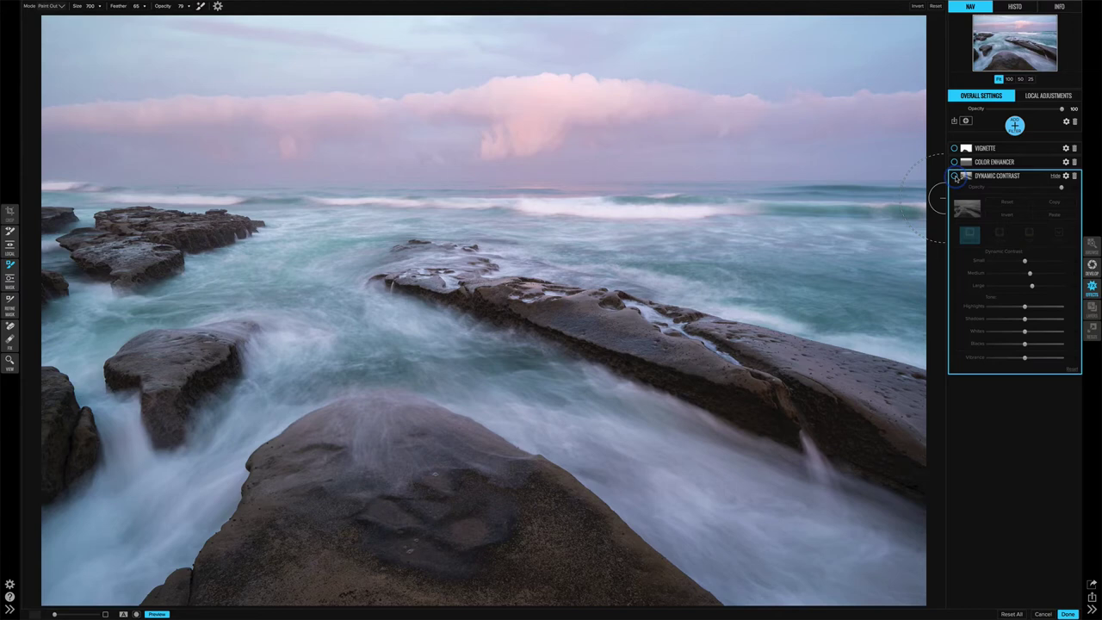
click(953, 176)
click(954, 177)
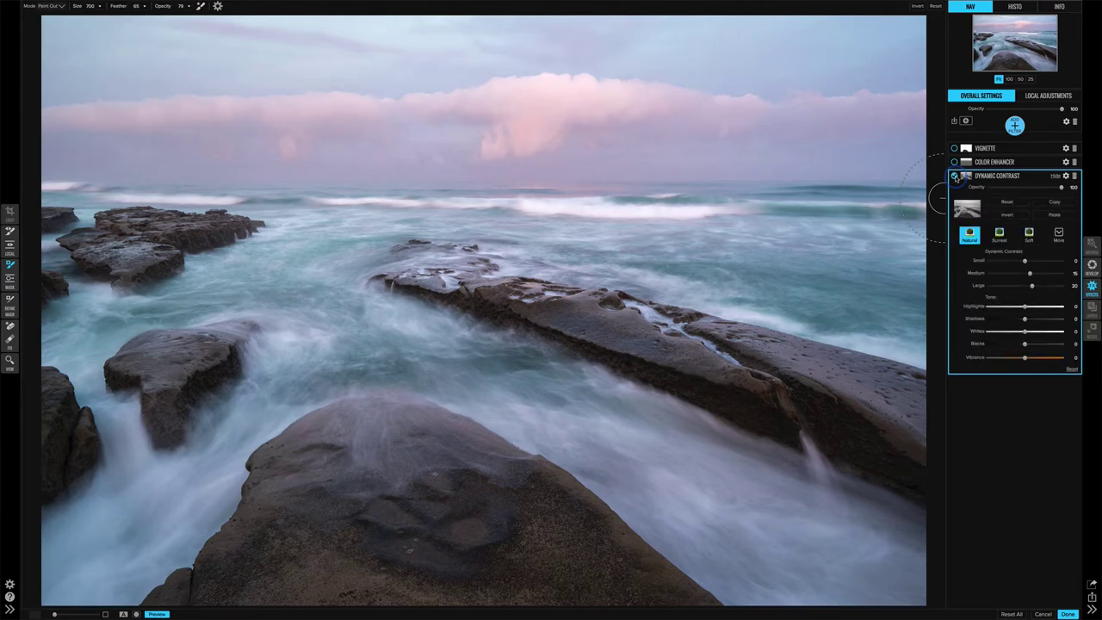
click(953, 176)
click(954, 177)
click(1007, 215)
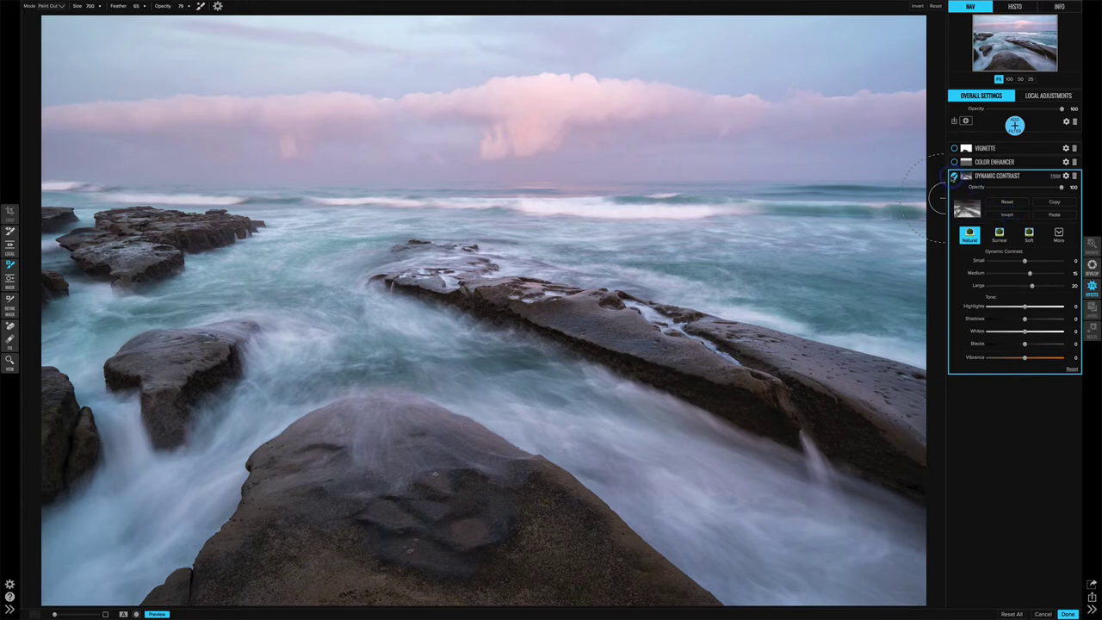
- Compare again and settle Dynamic Contrast at Small 16, Medium 32, Large 18
click(954, 177)
click(953, 176)
click(953, 177)
click(953, 177)
drag(1032, 285, 1039, 286)
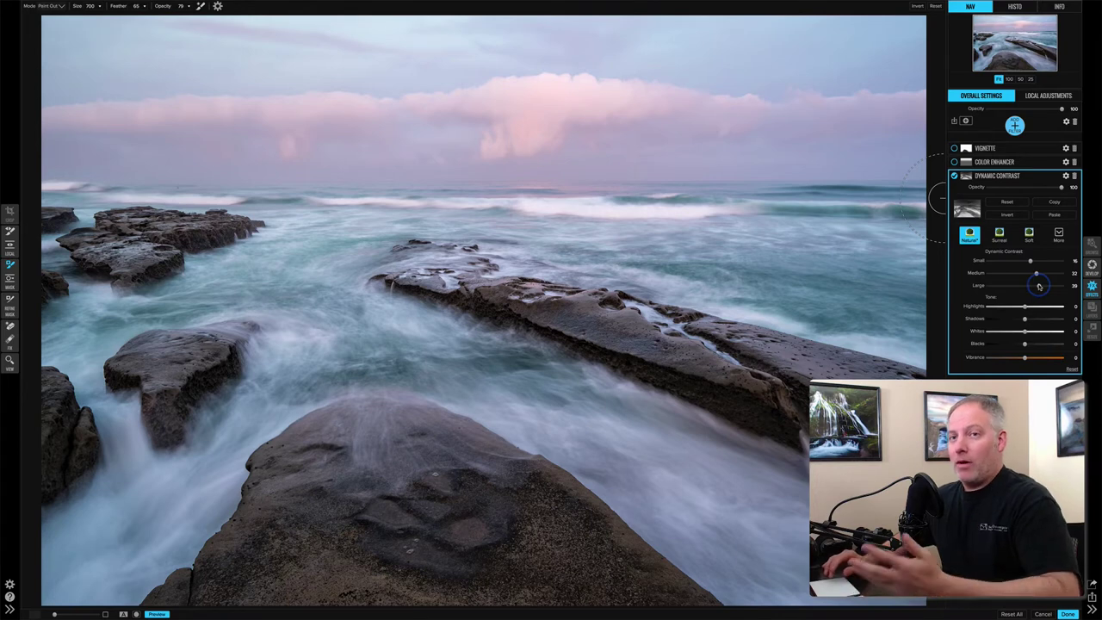
drag(1037, 285, 1031, 285)
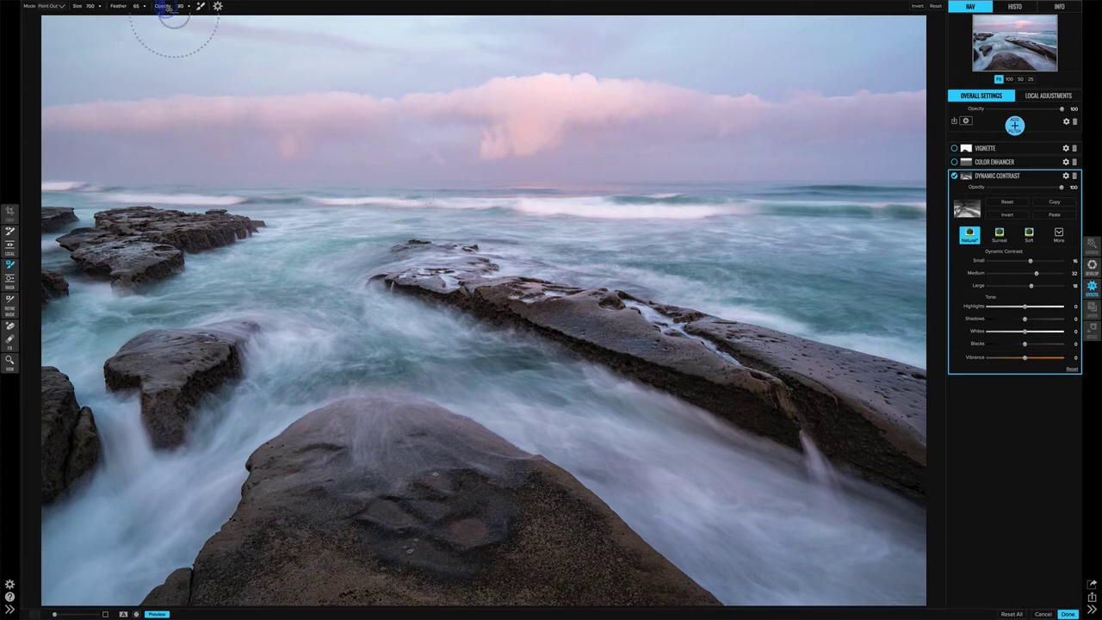
- Paint Dynamic Contrast off the sky and sea with a size 1600, feather 30 brush, then view the mask
drag(166, 10, 129, 8)
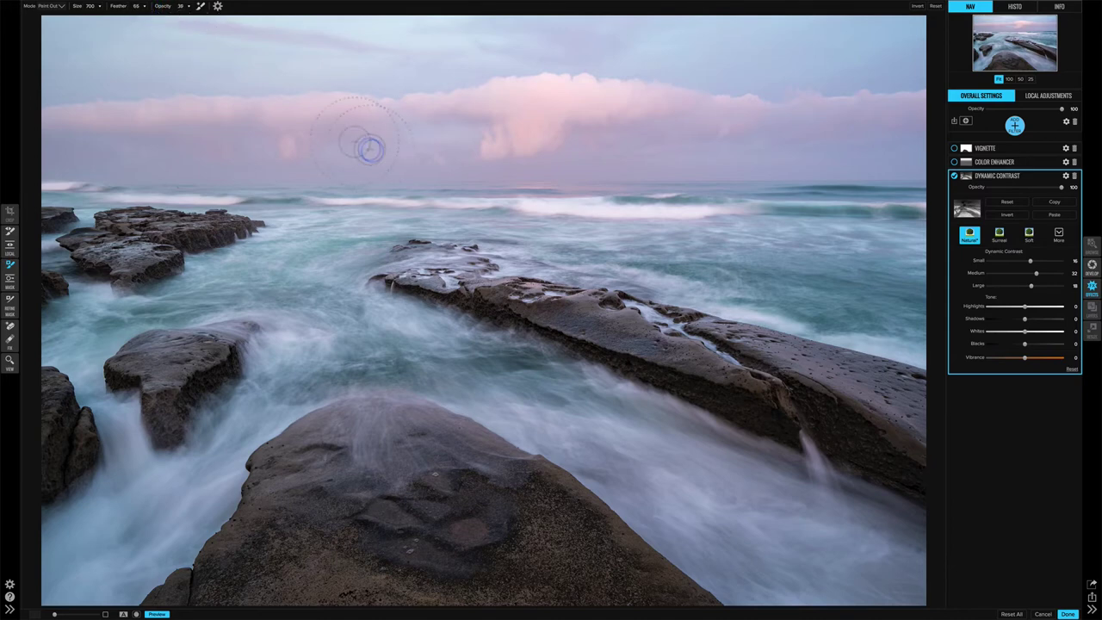
key(bracketright)
key(bracketright)
key(bracketright)
key(bracketright)
key(bracketright)
key(bracketright)
key(bracketright)
key(bracketright)
key(bracketright)
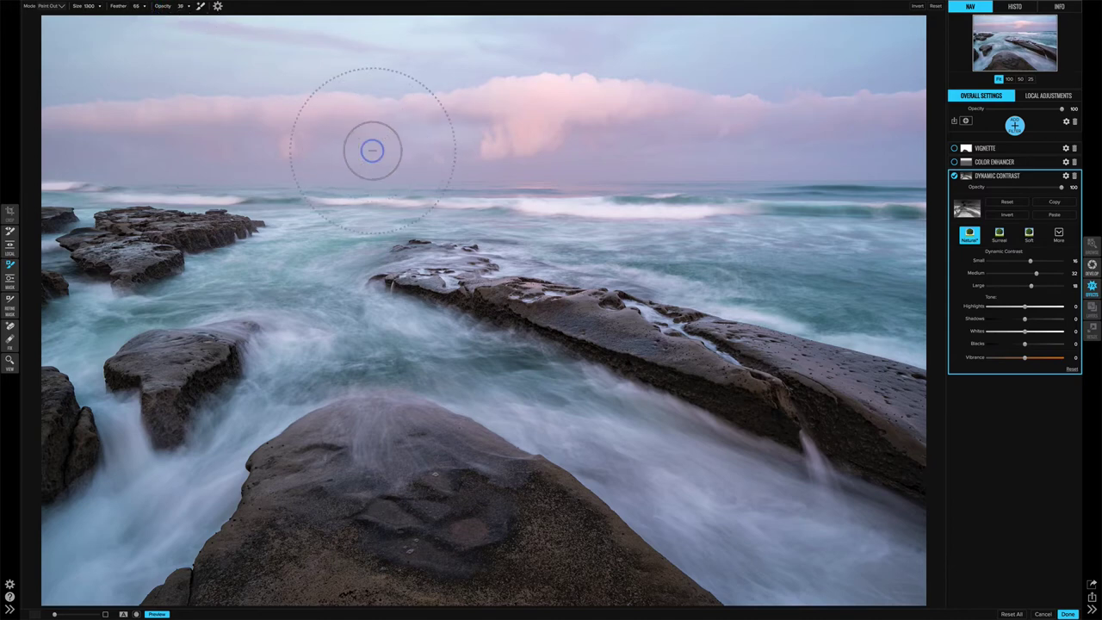
key(shift+bracketleft)
key(shift+bracketleft)
key(shift+bracketleft)
key(shift+bracketleft)
key(shift+bracketleft)
key(shift+bracketleft)
key(shift+bracketleft)
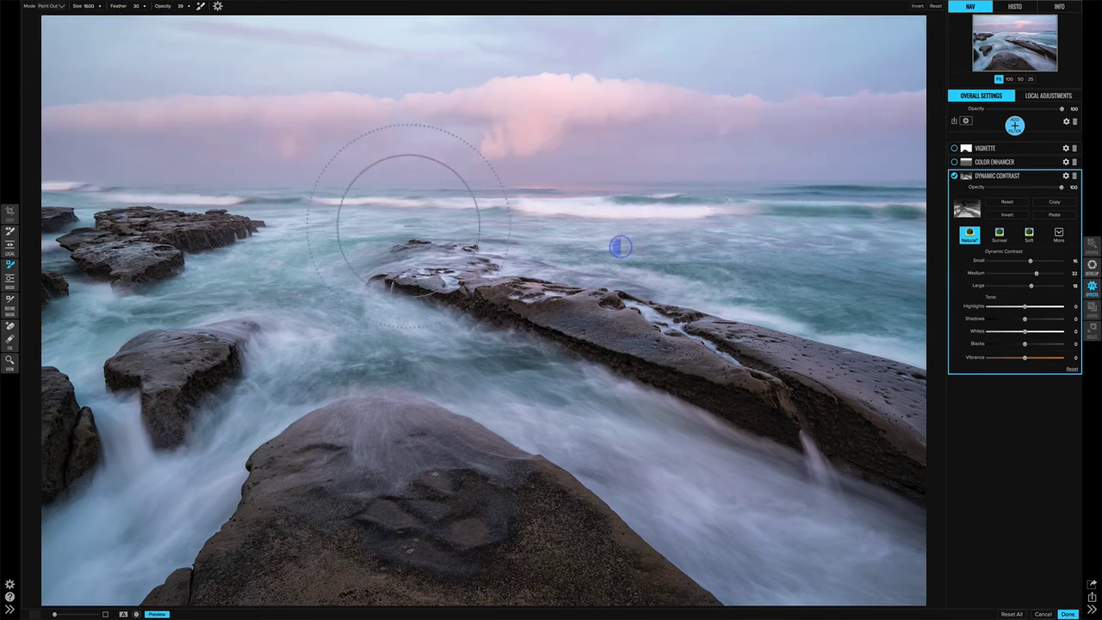
mouse_move(620, 248)
mouse_down()
mouse_move(603, 315)
mouse_move(718, 339)
mouse_move(777, 376)
mouse_move(763, 419)
mouse_move(267, 394)
mouse_move(53, 312)
mouse_move(58, 215)
mouse_move(102, 313)
mouse_move(112, 521)
mouse_move(198, 532)
mouse_move(378, 354)
mouse_move(496, 372)
mouse_move(491, 385)
mouse_move(512, 377)
mouse_move(885, 417)
mouse_move(862, 531)
mouse_move(866, 565)
mouse_move(769, 595)
mouse_move(656, 516)
mouse_move(556, 501)
mouse_move(450, 530)
mouse_move(264, 489)
mouse_move(166, 494)
mouse_move(674, 563)
mouse_move(328, 488)
mouse_move(337, 420)
mouse_move(425, 352)
mouse_move(522, 310)
mouse_move(530, 278)
mouse_move(536, 393)
mouse_up()
key(ctrl+m)
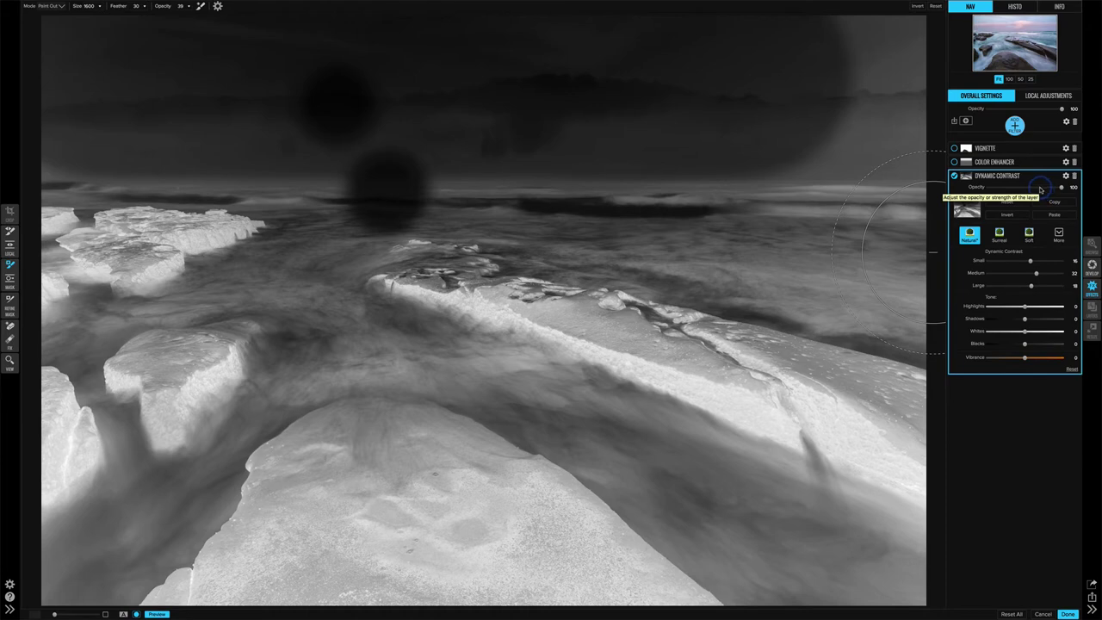
- Lower Dynamic Contrast opacity to 64, return to the colour view, and shrink the masking brush
click(1040, 188)
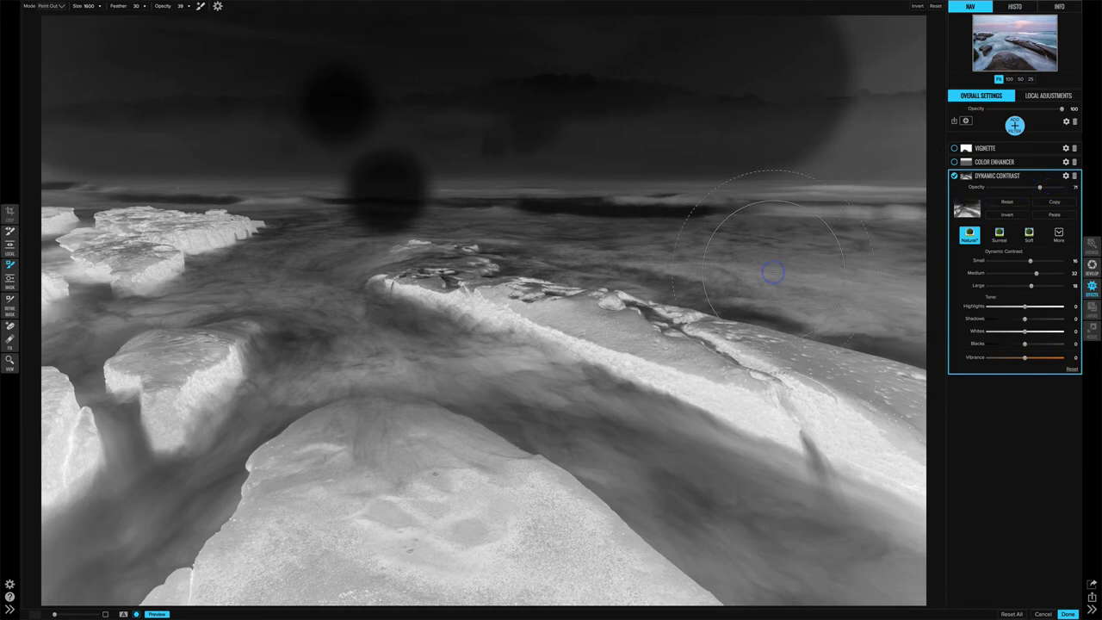
key(ctrl+m)
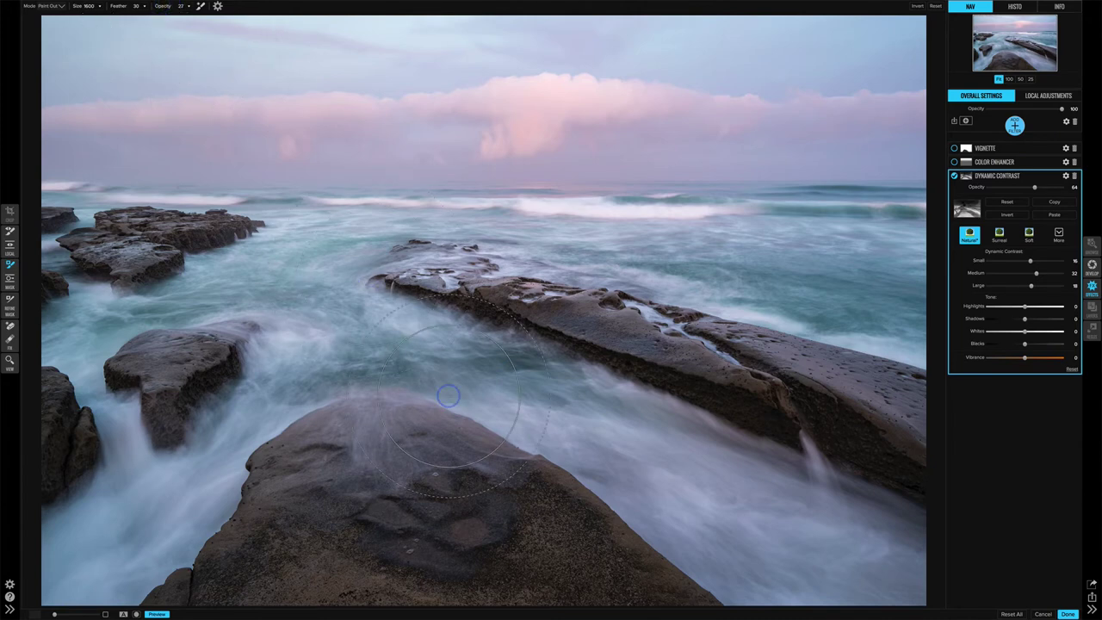
key(bracketleft)
key(bracketleft)
key(bracketleft)
key(bracketleft)
key(bracketleft)
key(bracketleft)
key(bracketleft)
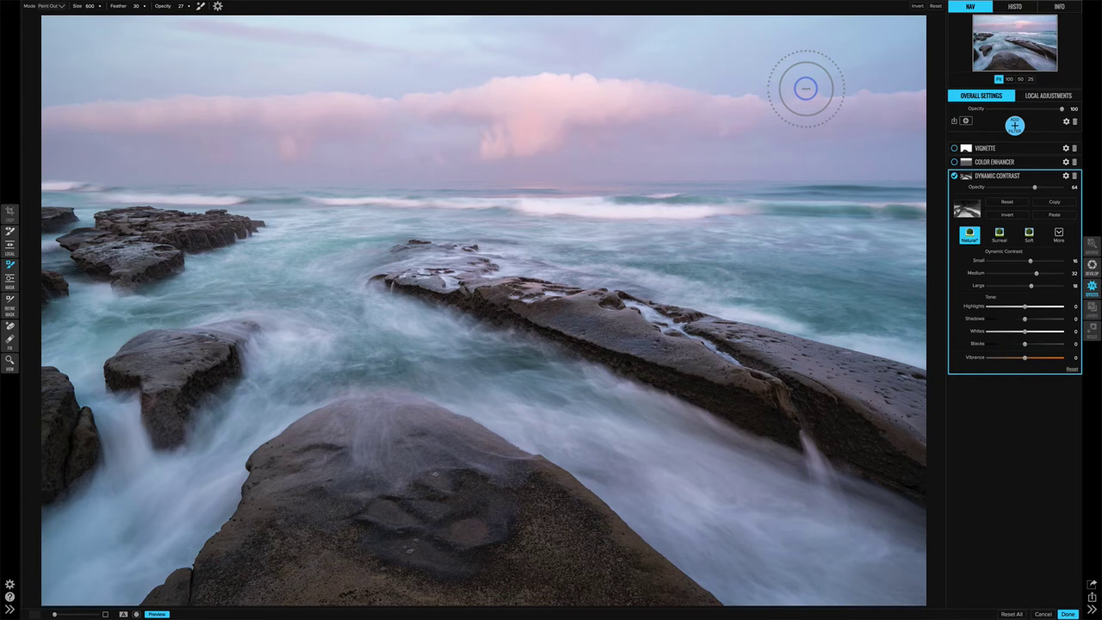
- Paste the copied mask onto Dynamic Contrast, compare it off and on, then select Color Enhancer
click(1055, 216)
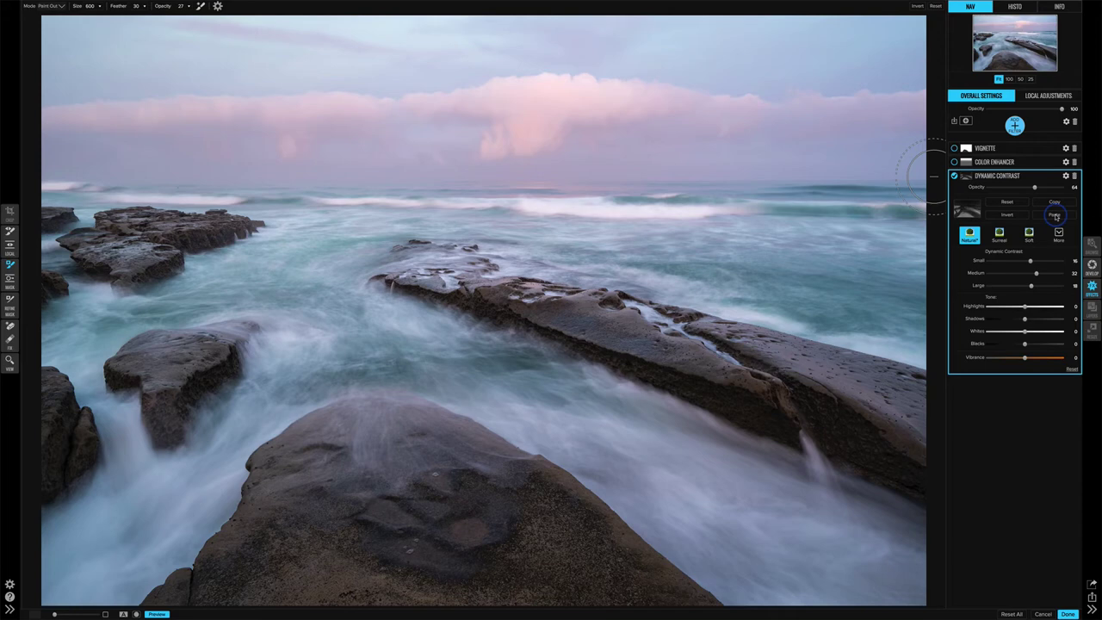
click(953, 175)
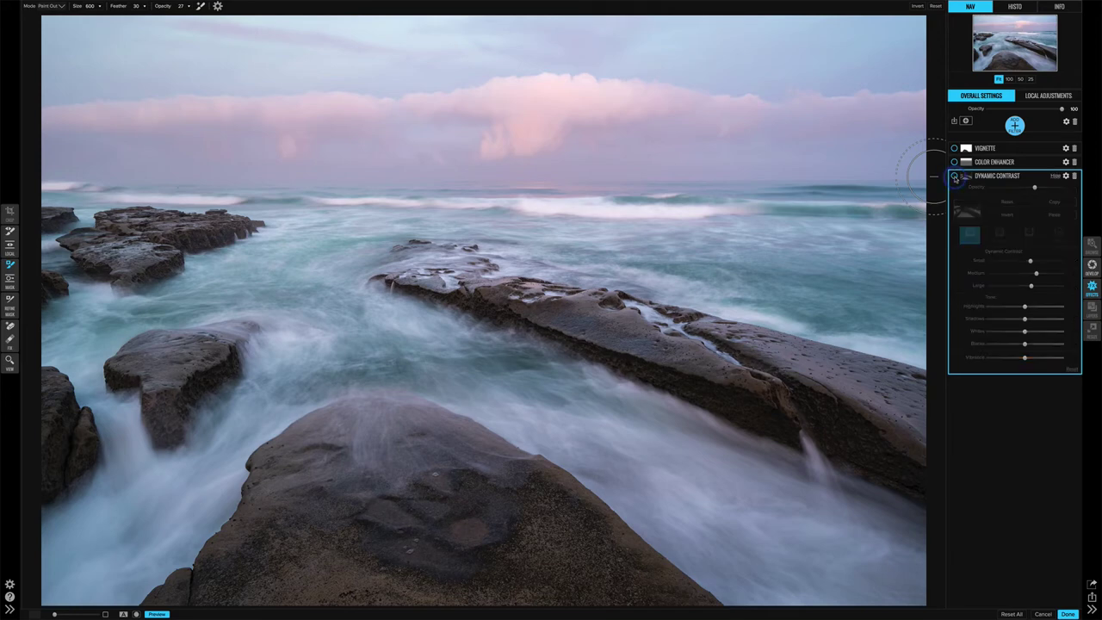
click(953, 176)
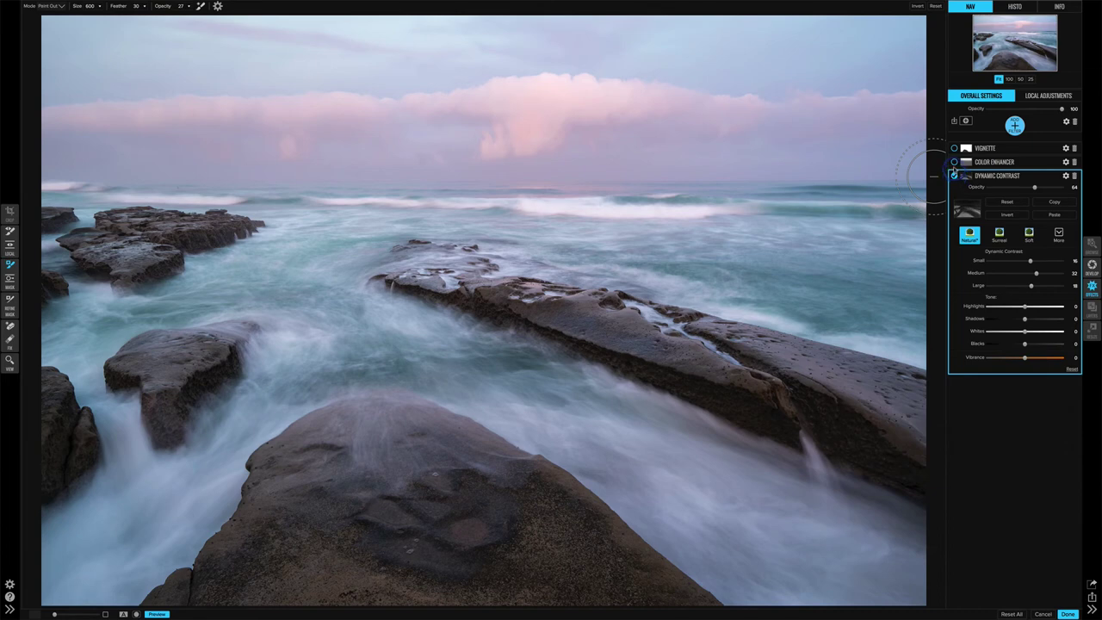
click(953, 162)
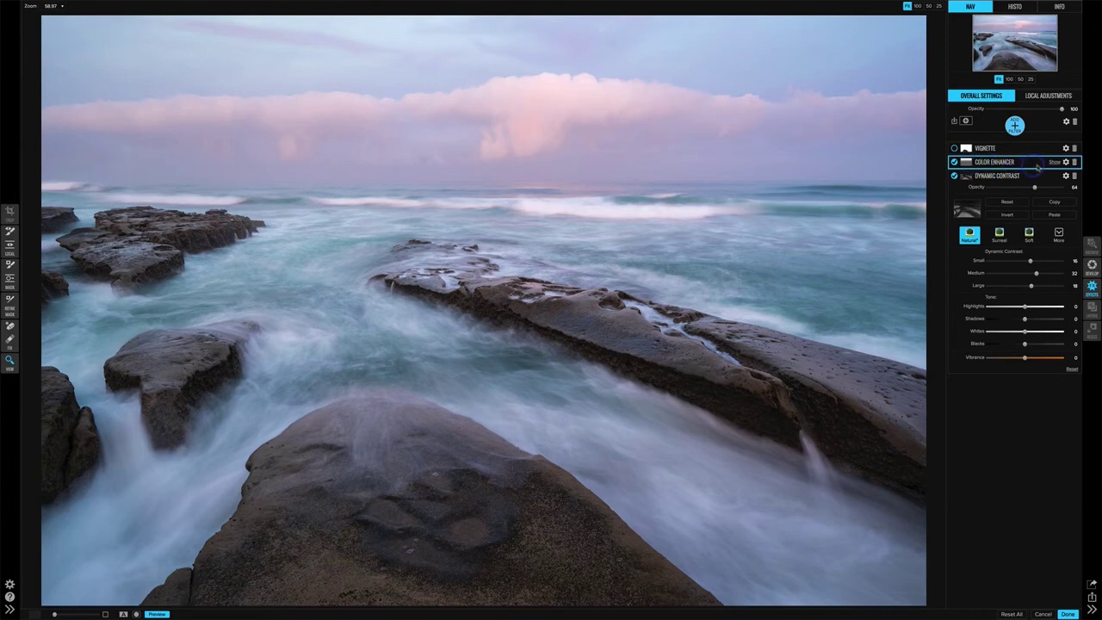
- Confine the Color Enhancer sky boost to the upper sky with a gradient mask and check it in greyscale
click(1051, 163)
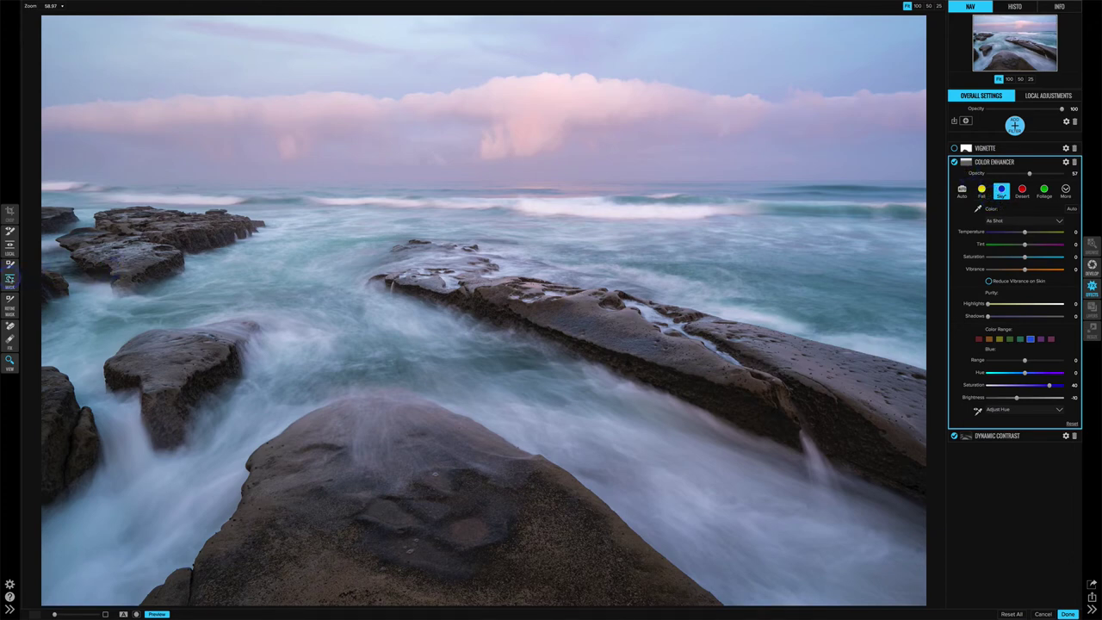
click(9, 278)
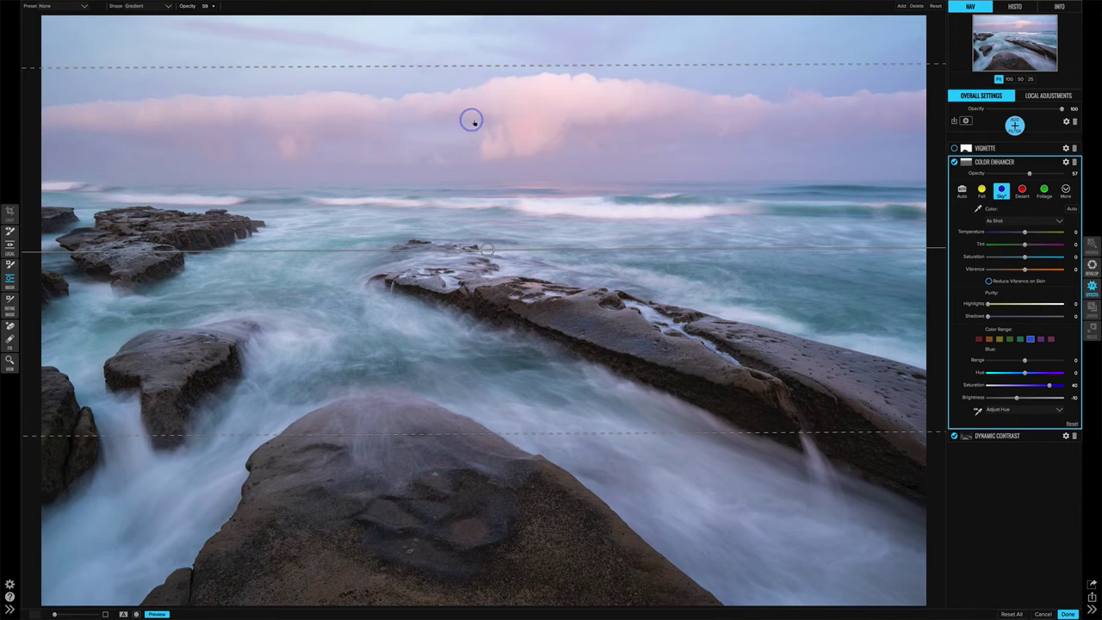
key(ctrl+m)
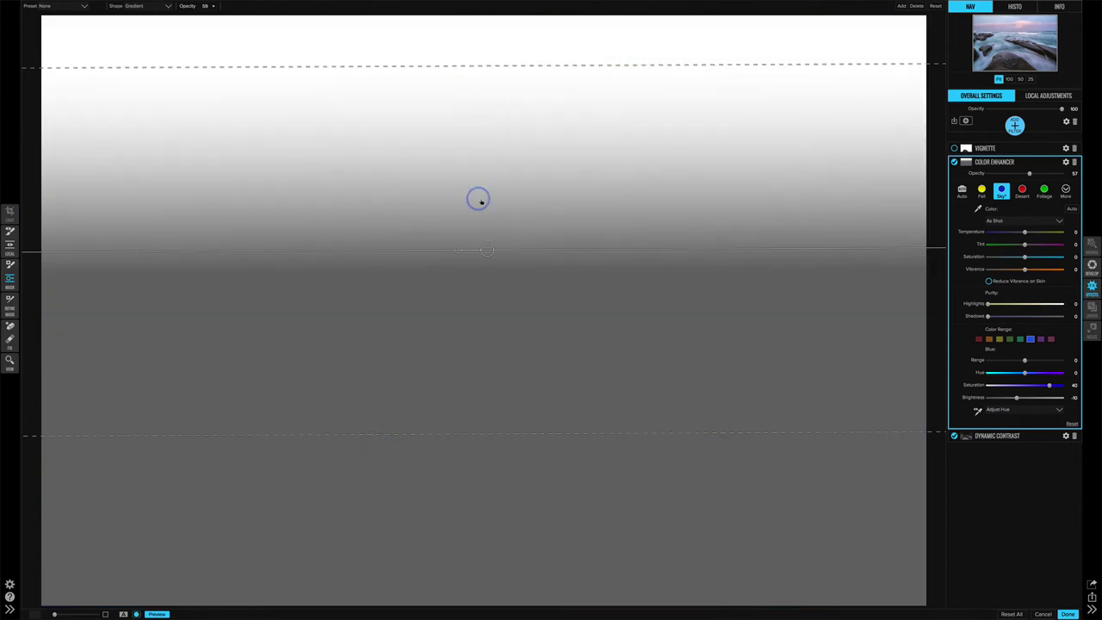
key(ctrl+m)
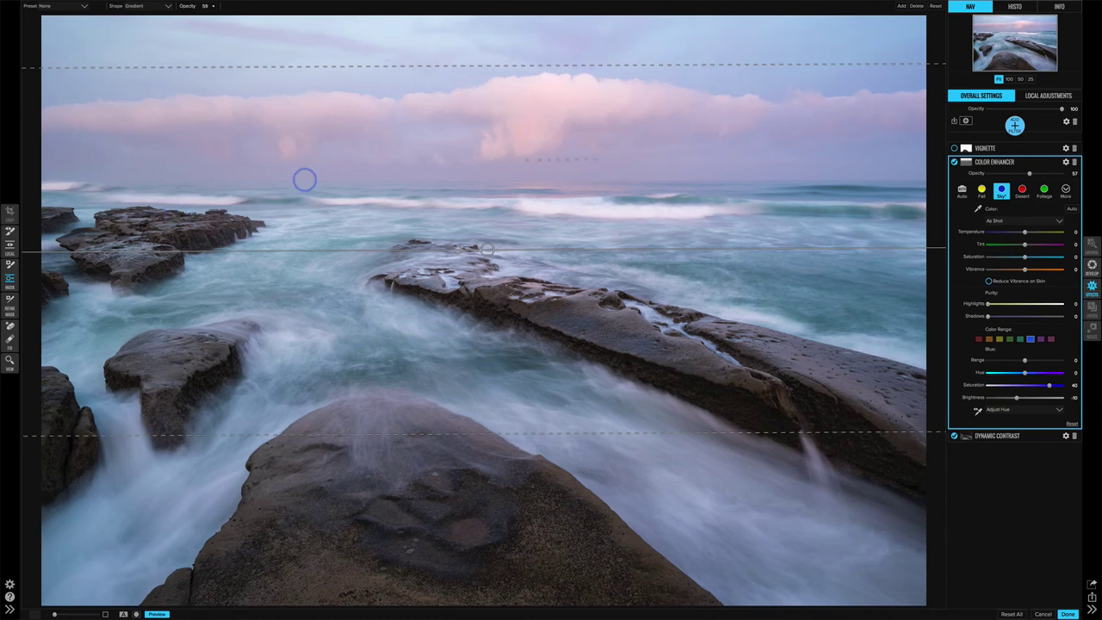
- Toggle the Color Enhancer off and on repeatedly to compare the sky before and after
click(954, 162)
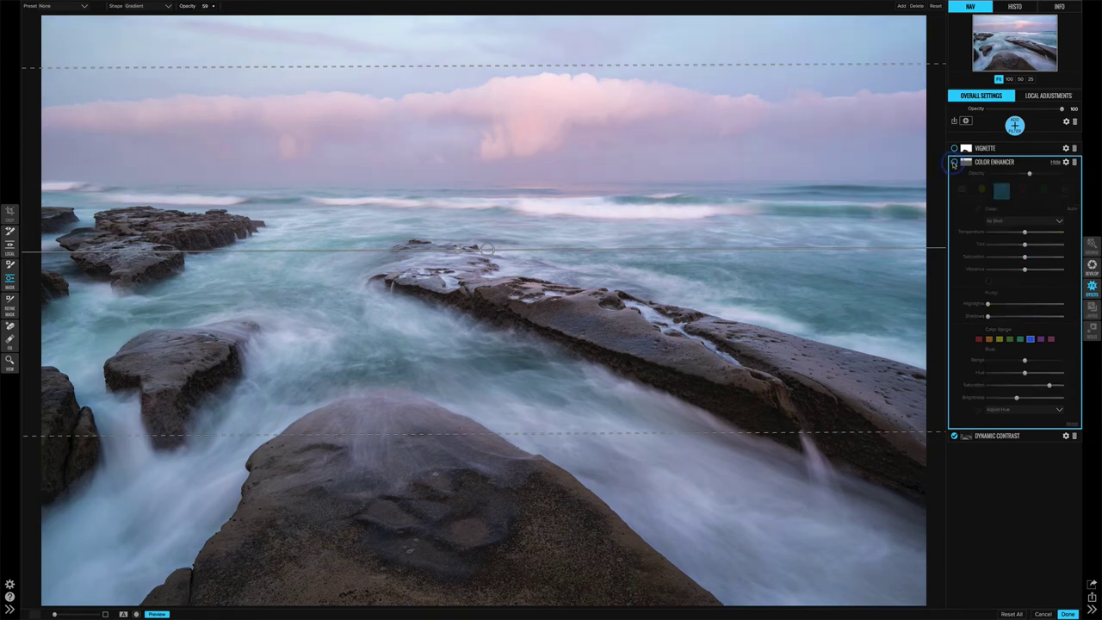
click(953, 162)
click(953, 161)
click(953, 162)
click(953, 161)
click(953, 162)
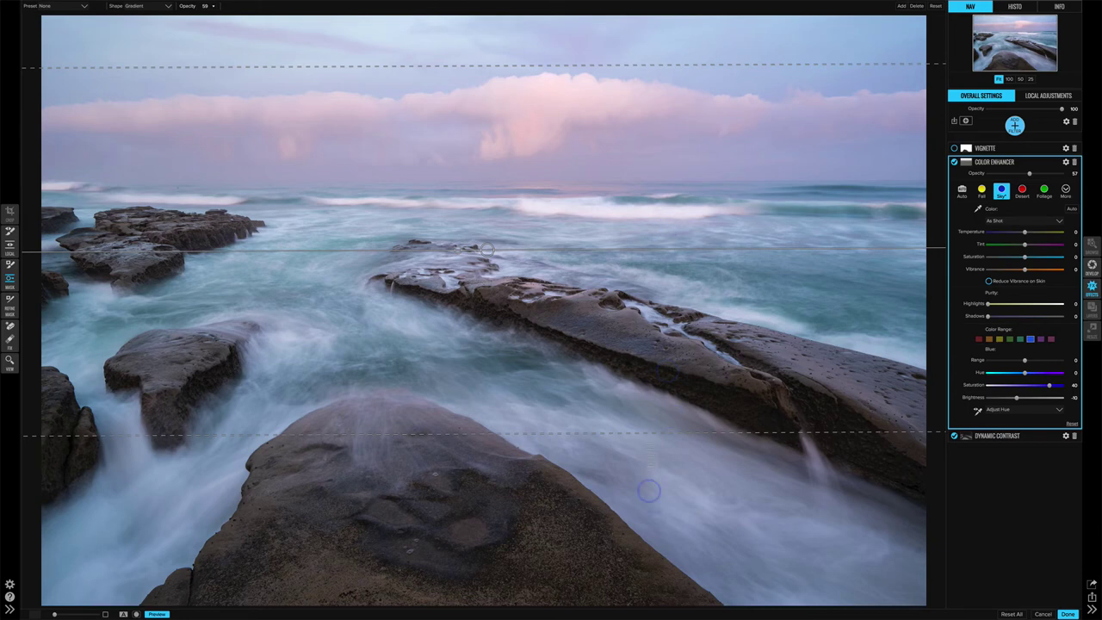
- Enable the Vignette (brightness −18, size 58), test feather 0 then restore 100, and show its mask
click(1014, 149)
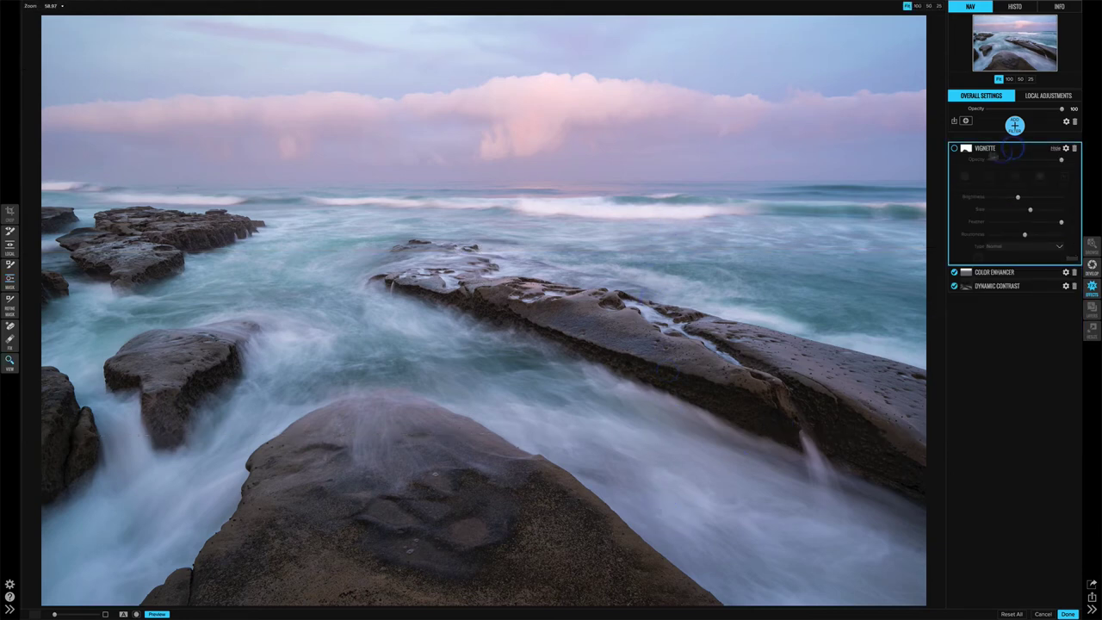
click(953, 149)
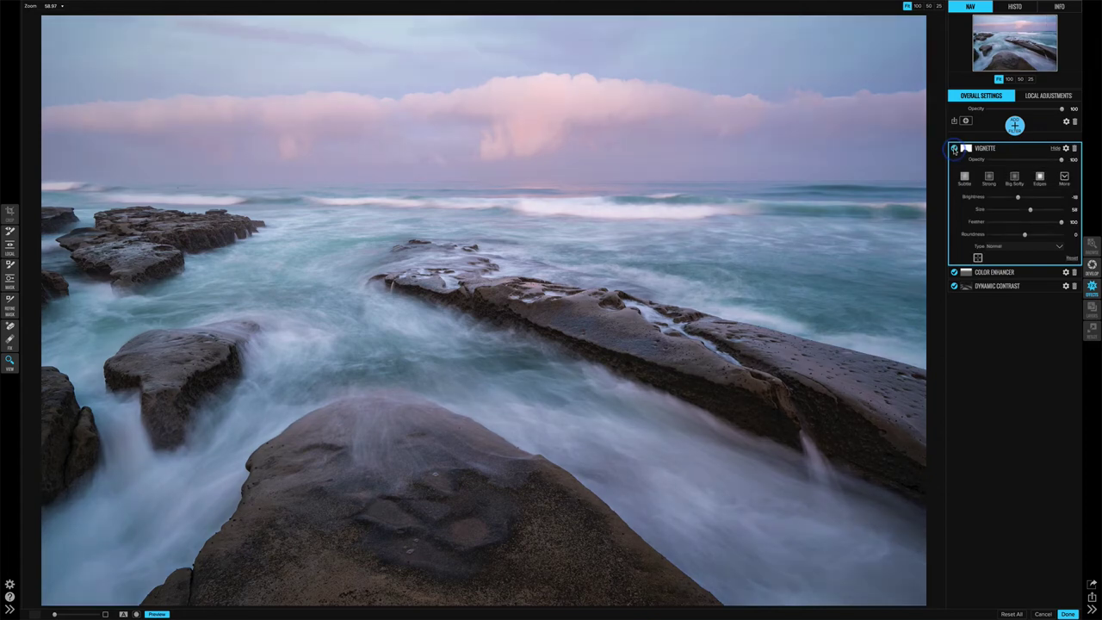
click(987, 223)
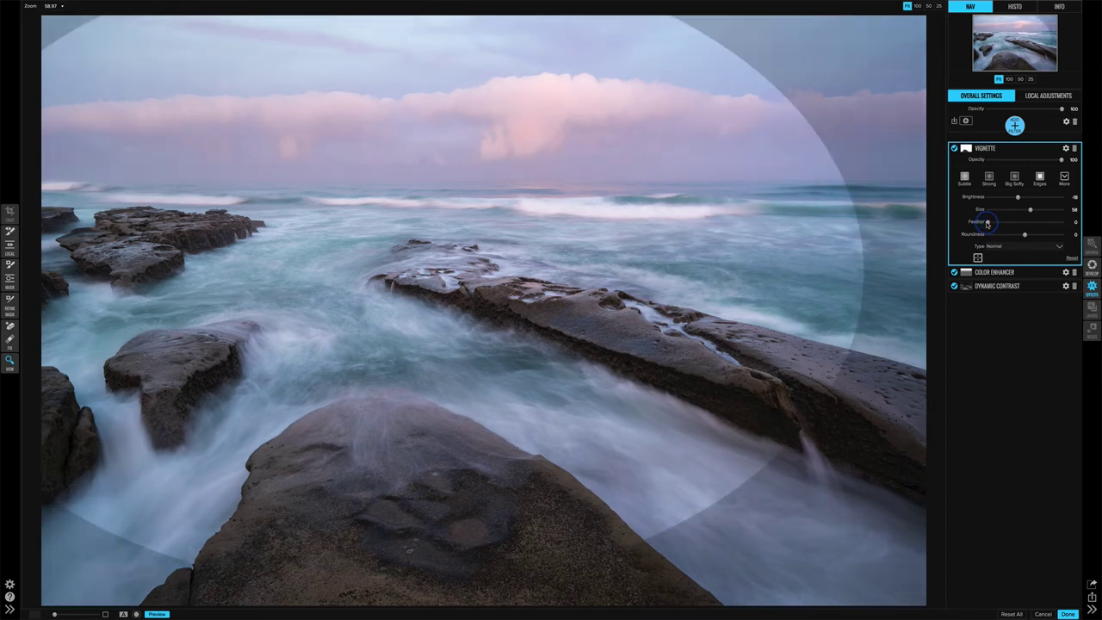
click(1062, 223)
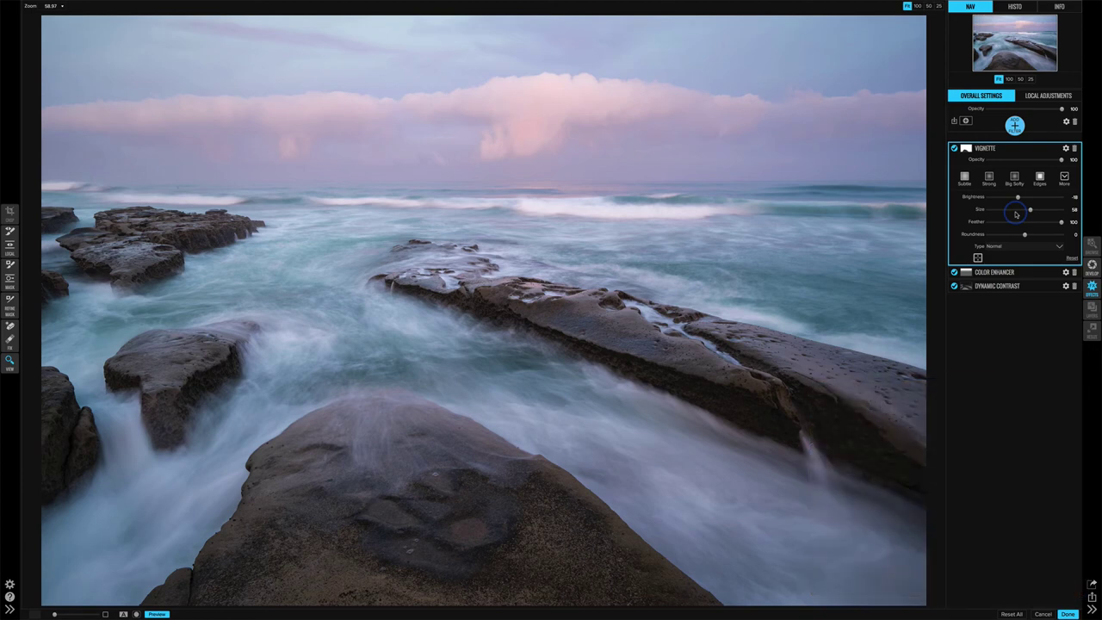
key(ctrl+m)
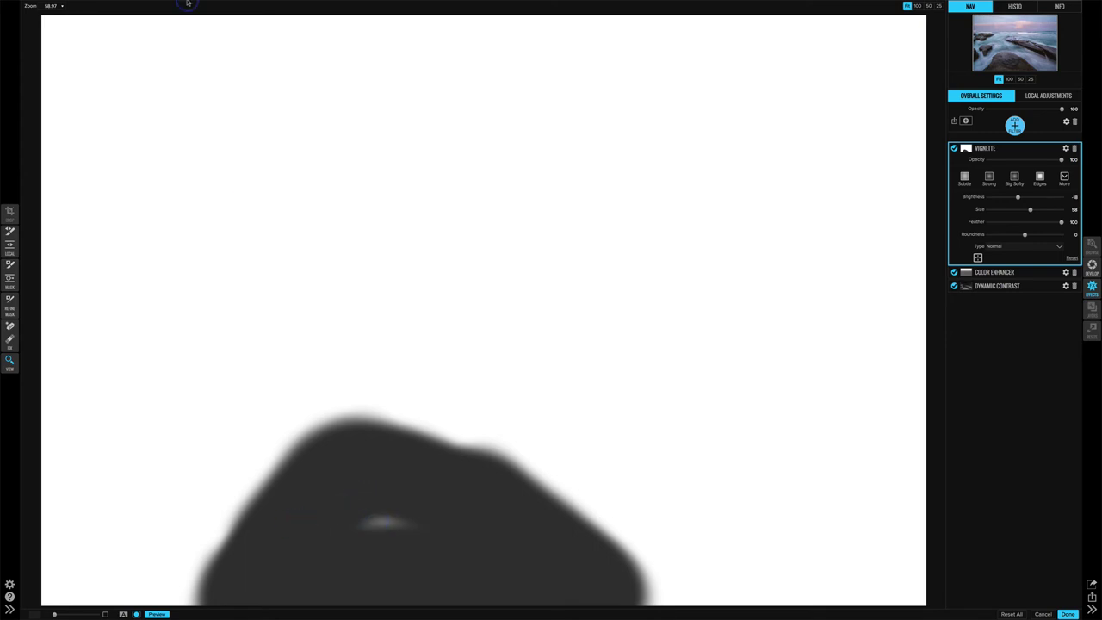
- Switch the mask view mode to Red Overlay, inspect the foreground rock, then hide the mask
mouse_move(165, 5)
click(122, 5)
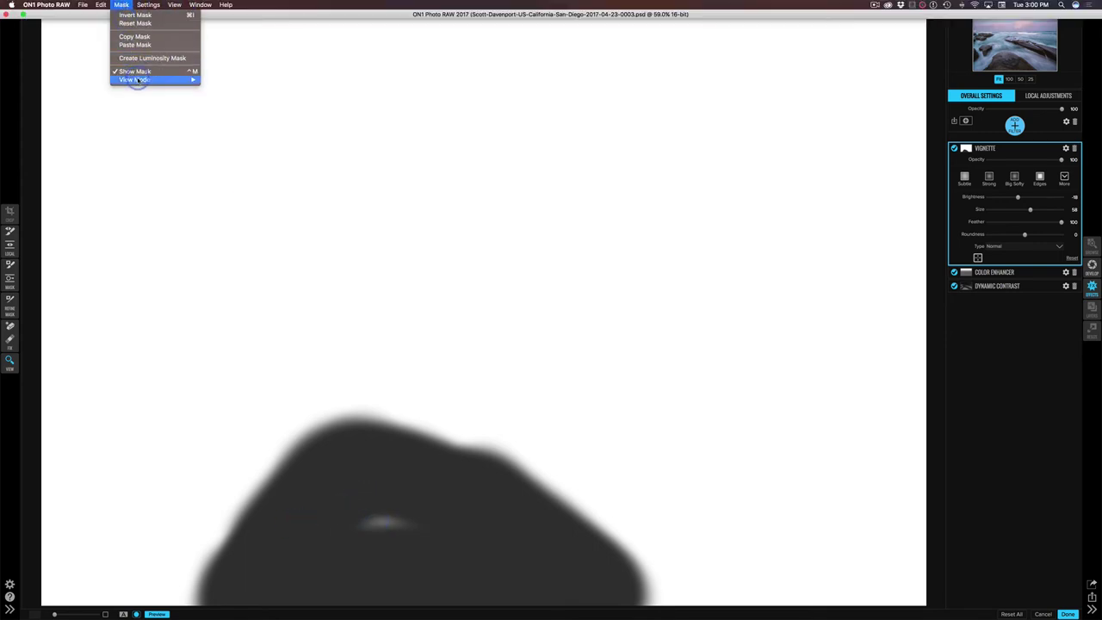
mouse_move(172, 79)
click(214, 81)
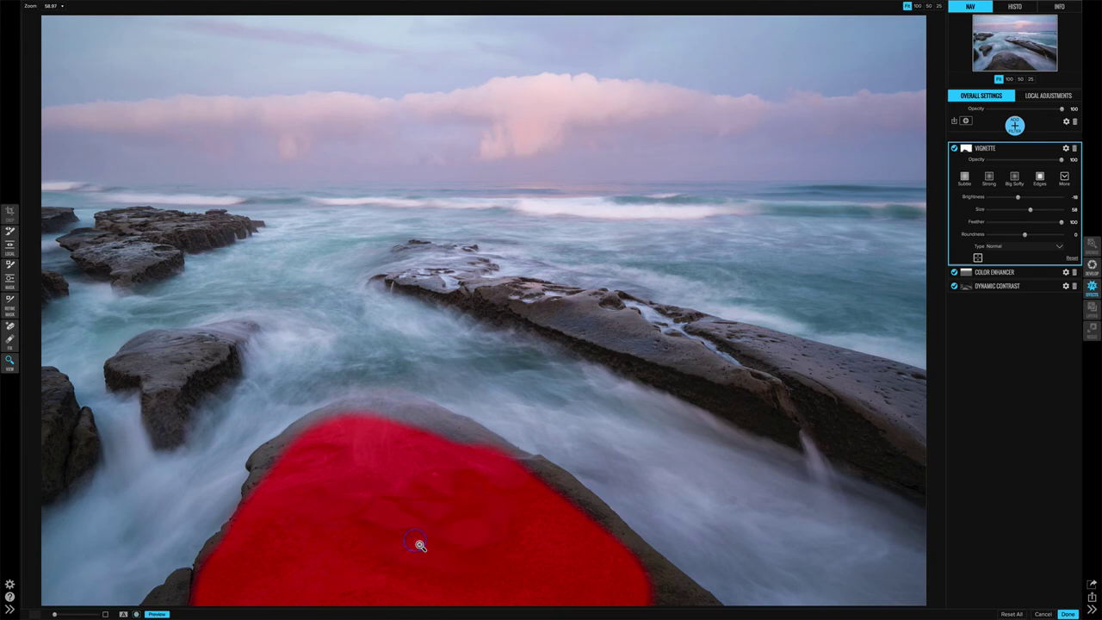
key(super+m)
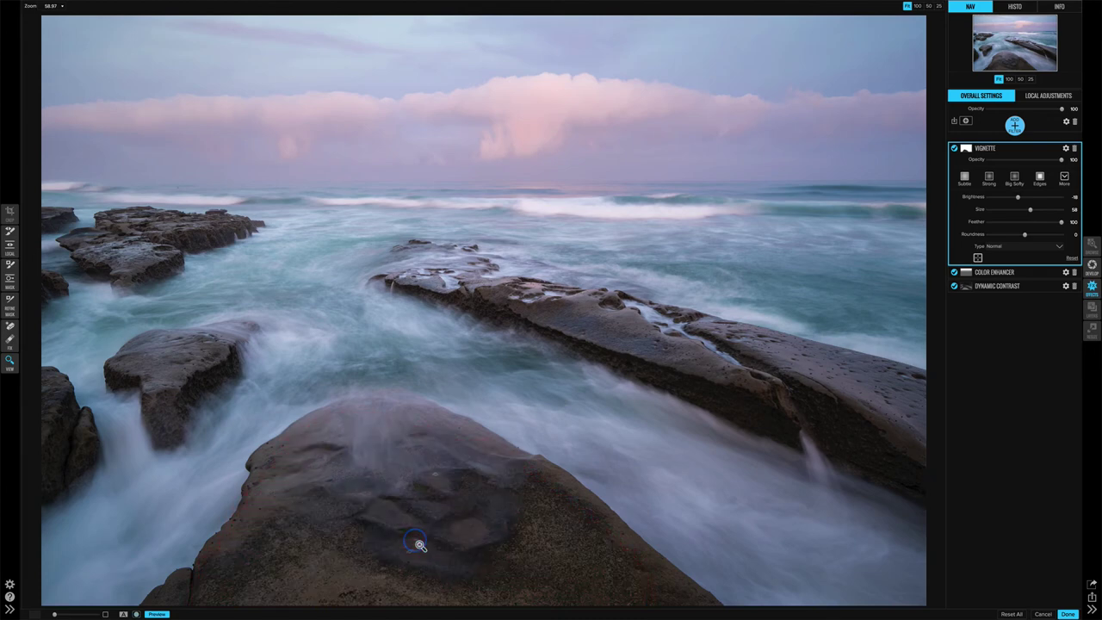
- Bring up the Vignette's mask controls with the Masking Brush ready for refining
click(966, 150)
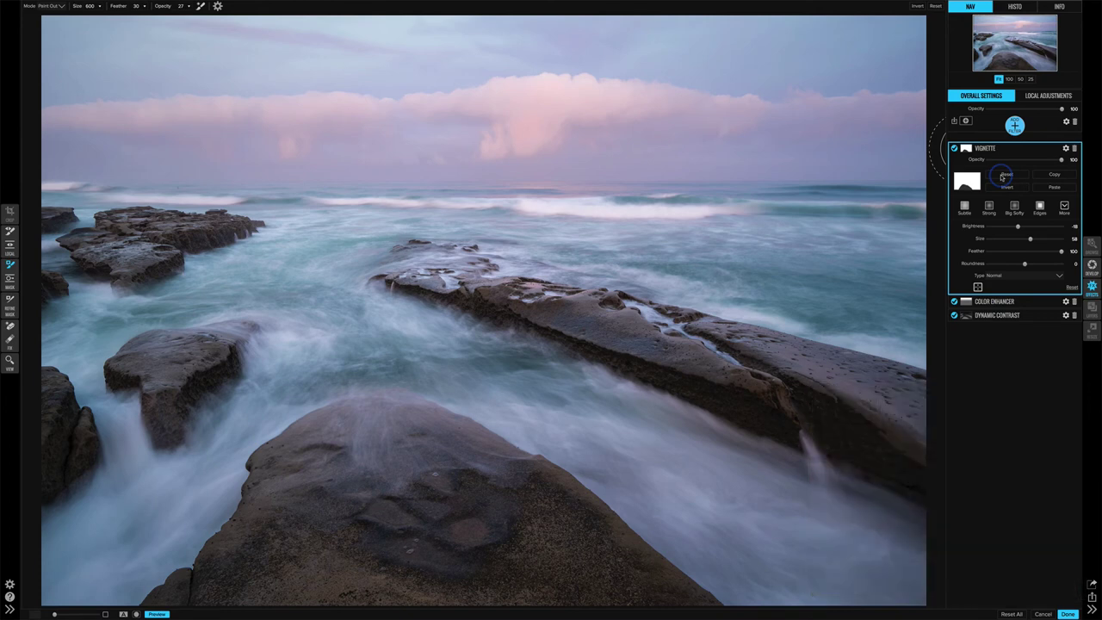
key(backslash)
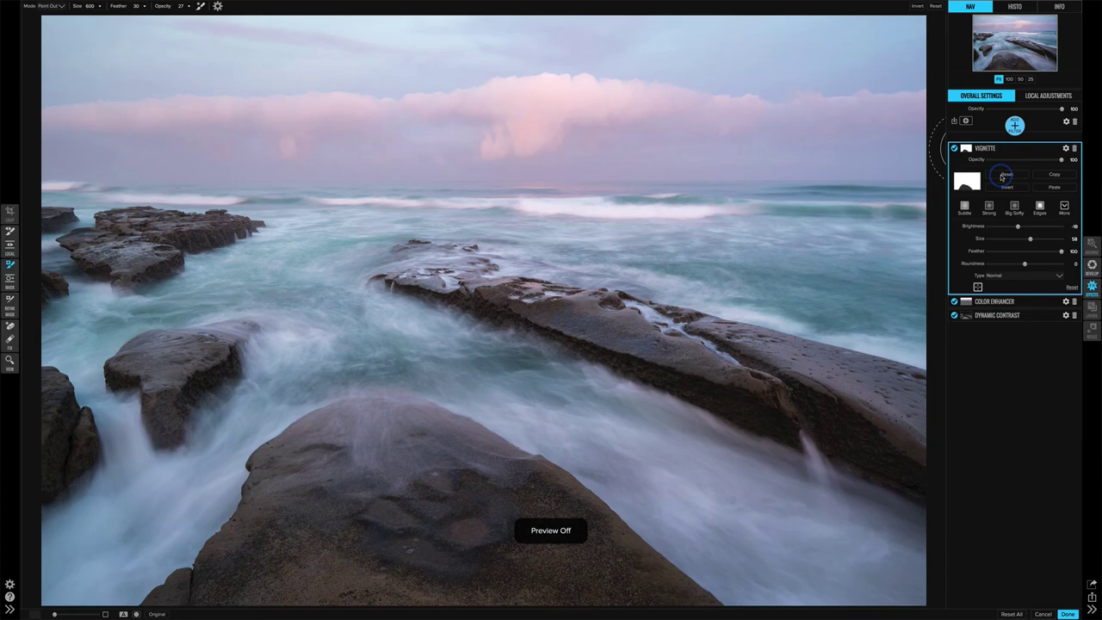
key(backslash)
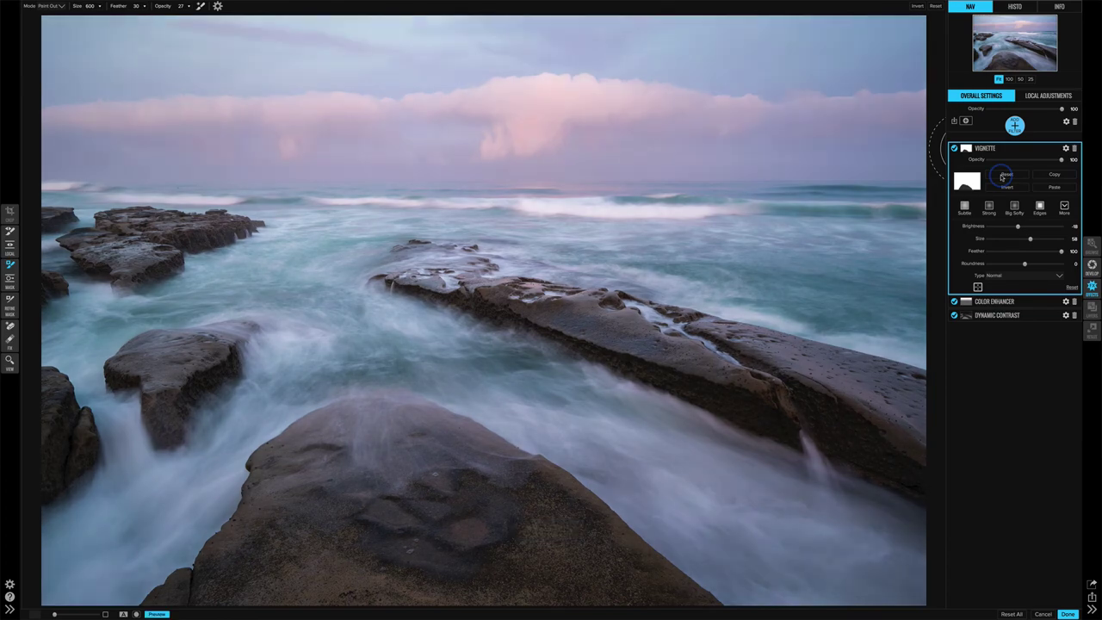